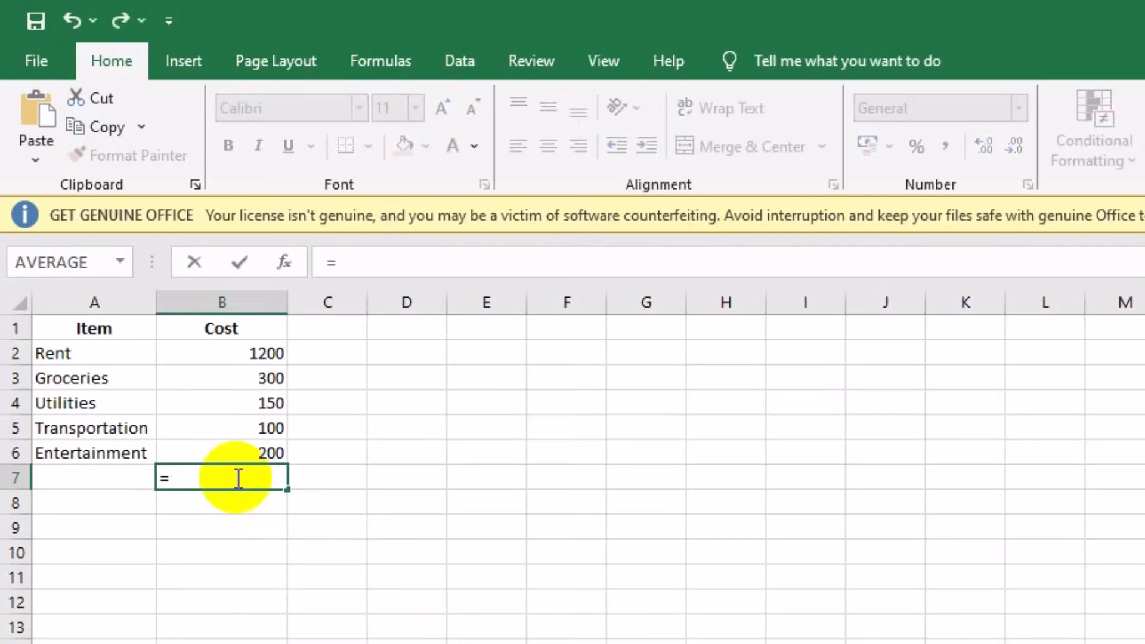
- Enter the formula =SUM(B2:B6) in cell B7 to add up the listed costs
text(su)
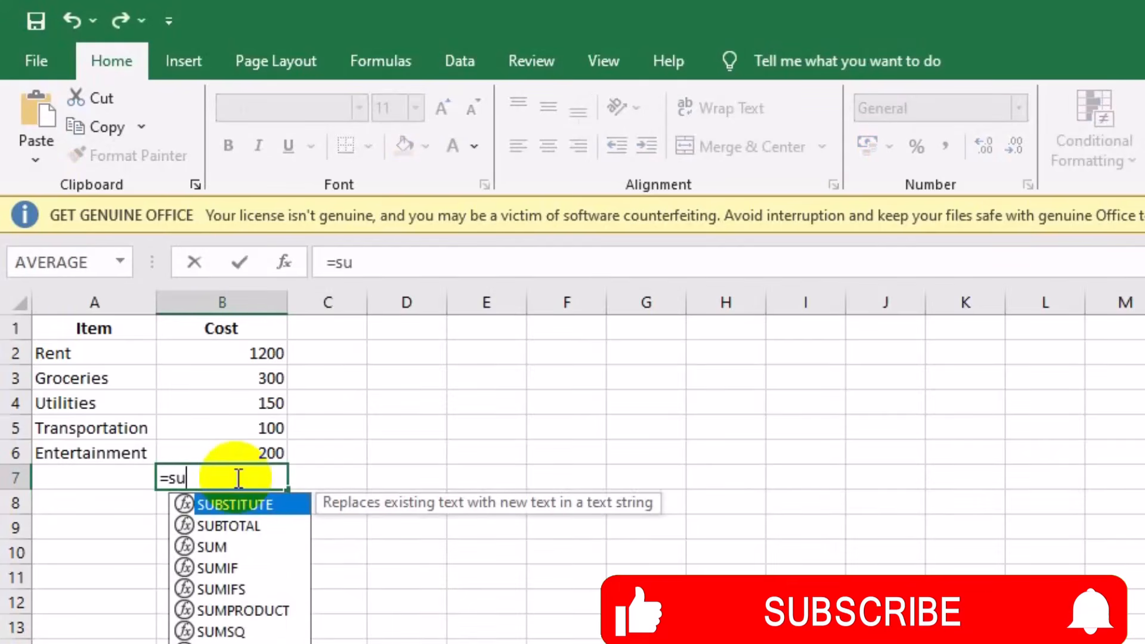
text(m)
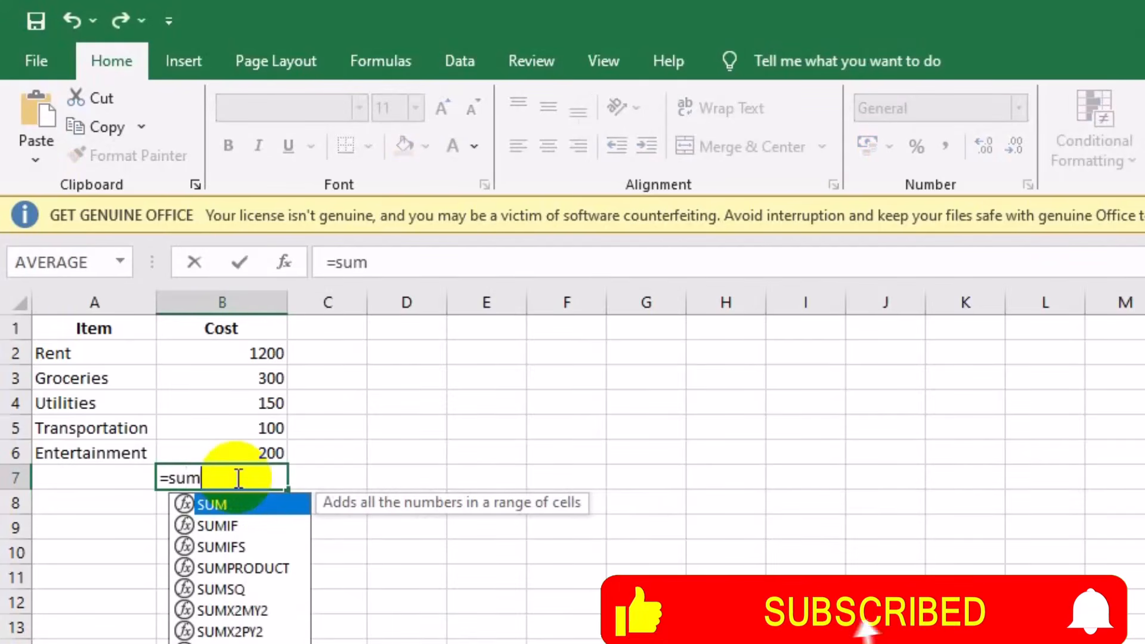
text(()
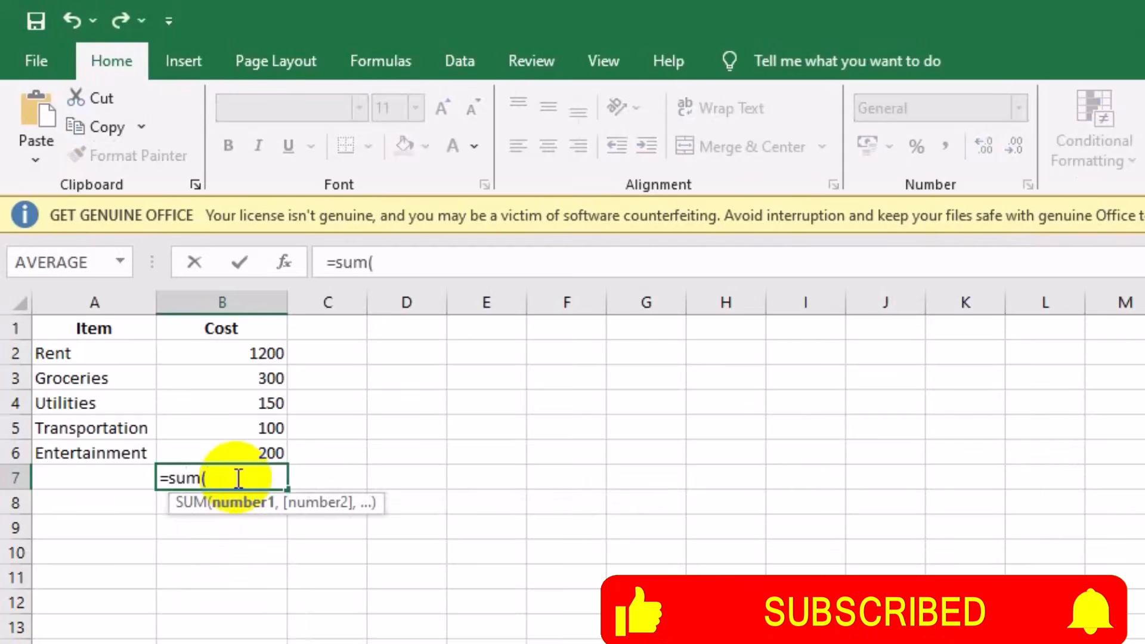
text(B))
key(Left)
text(B)
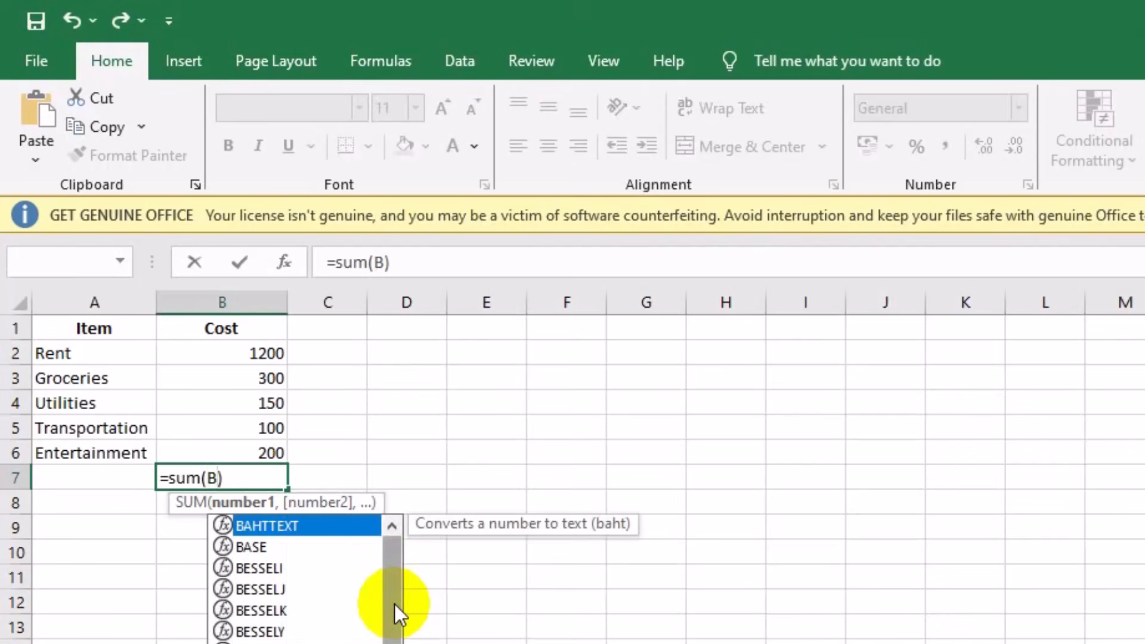
text(2)
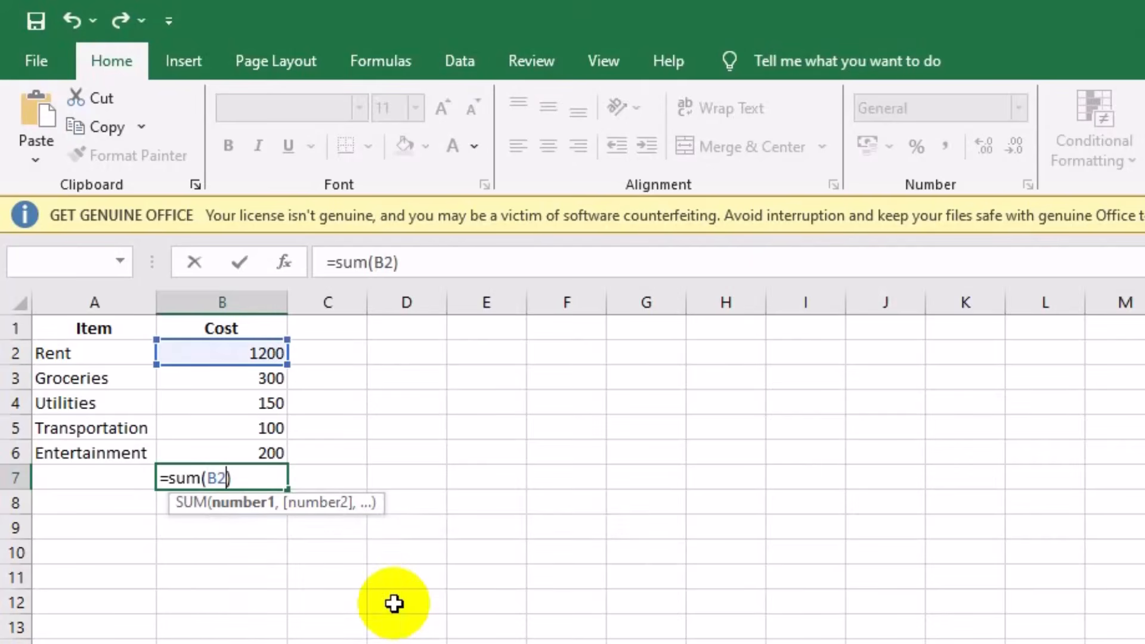
text(:B6)
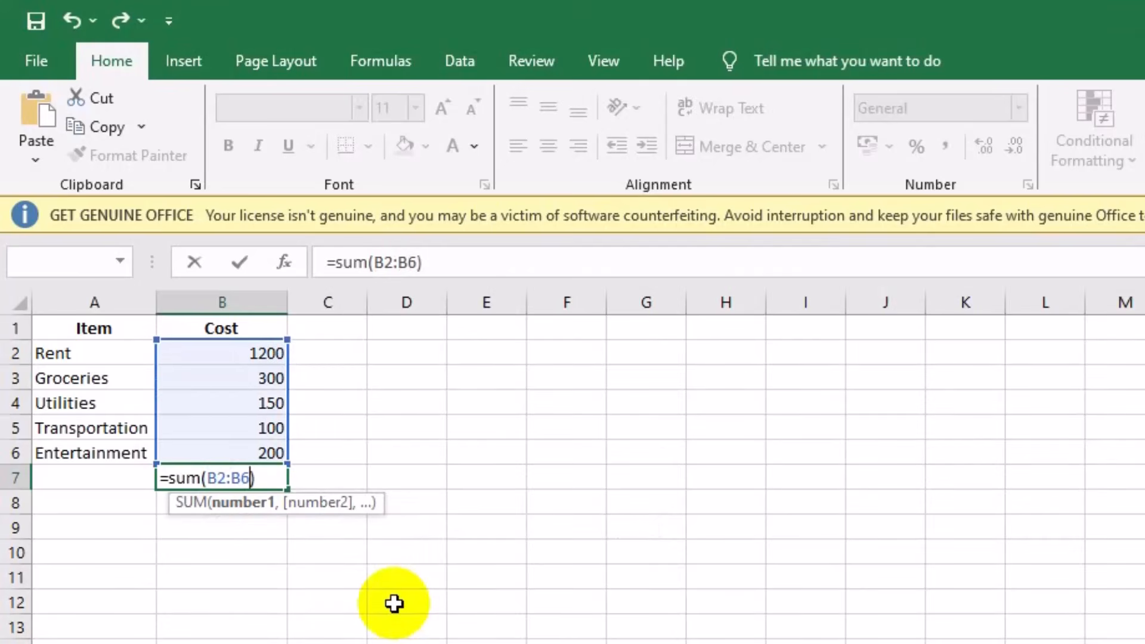
key(Right)
key(Left)
key(Left)
key(Left)
key(Left)
key(Left)
key(Left)
key(shift+Right)
key(shift+Right)
key(Right)
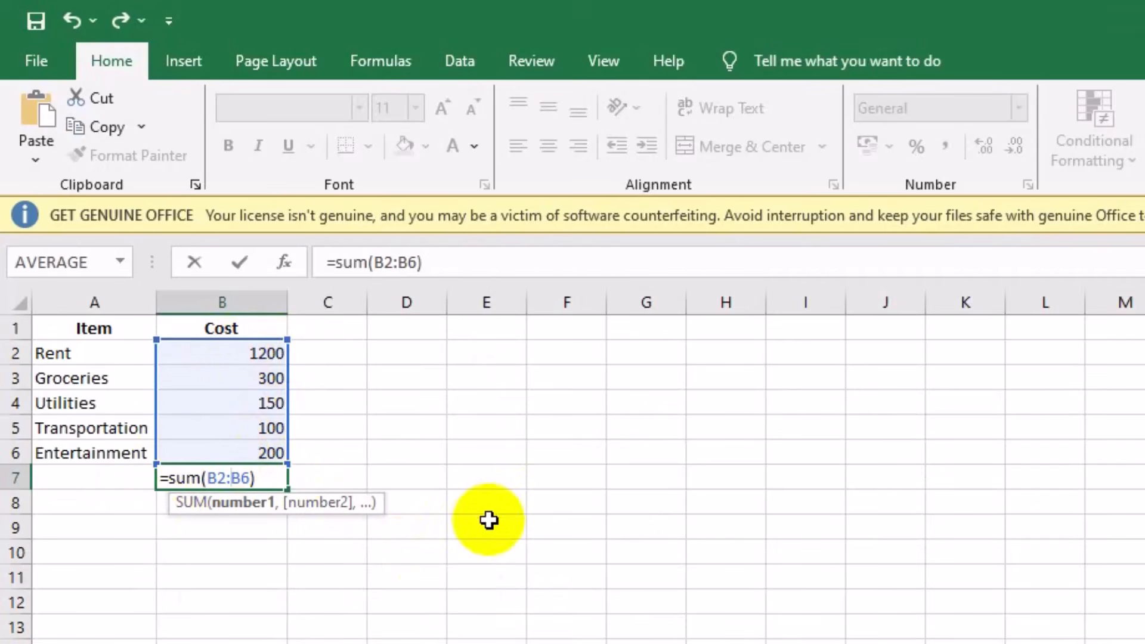
key(Return)
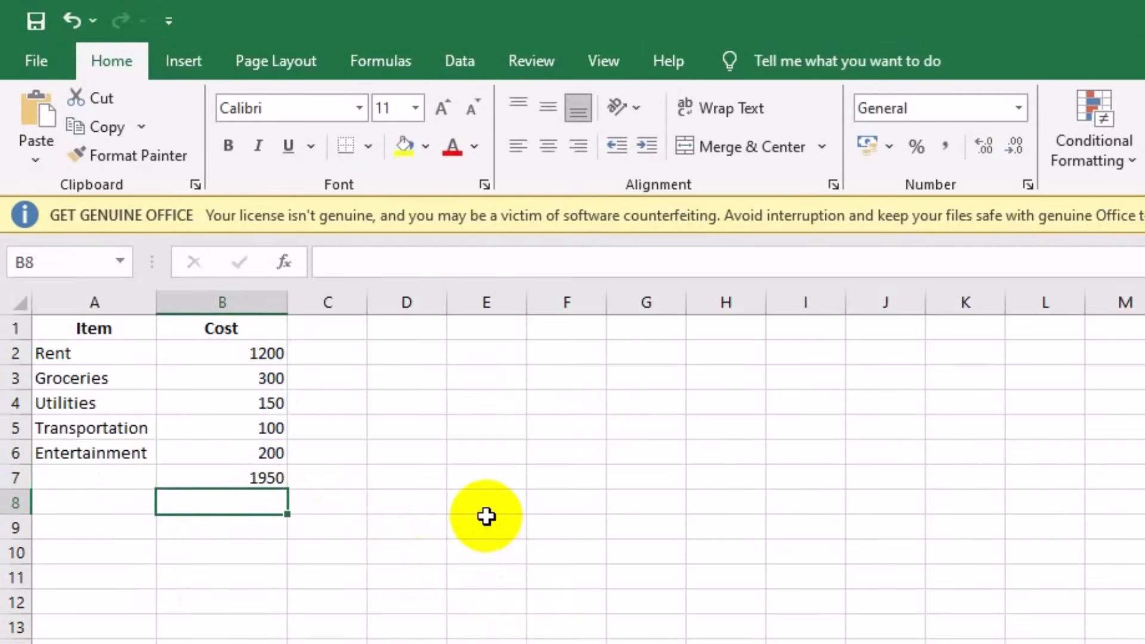
click(197, 483)
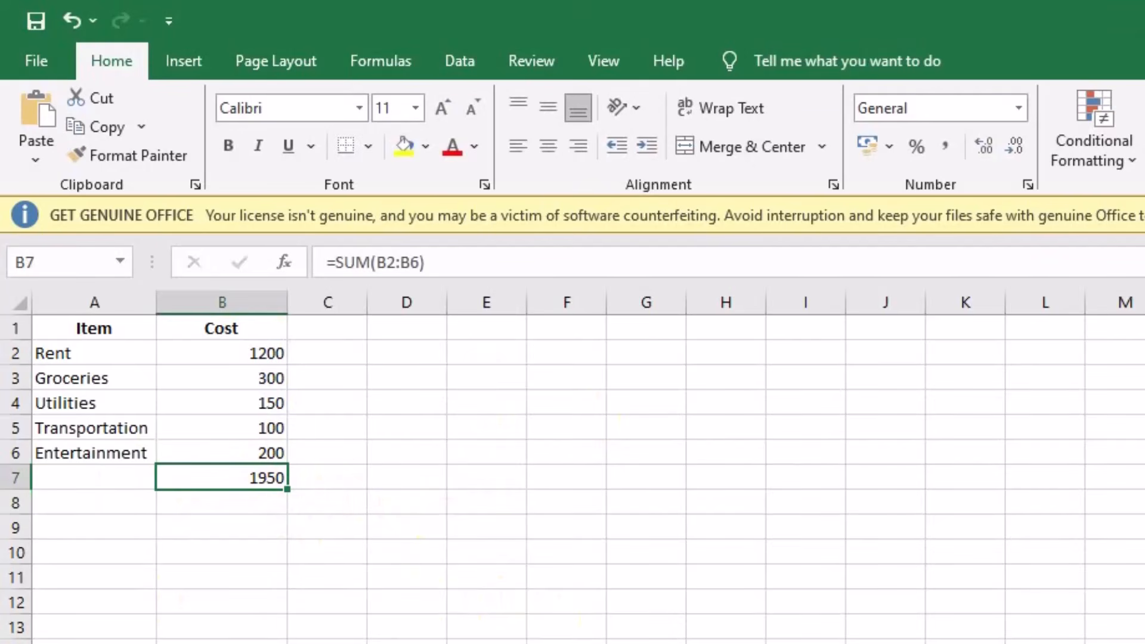
- Label cell A7 "Total" and cell A8 "Average" below the item list
click(90, 338)
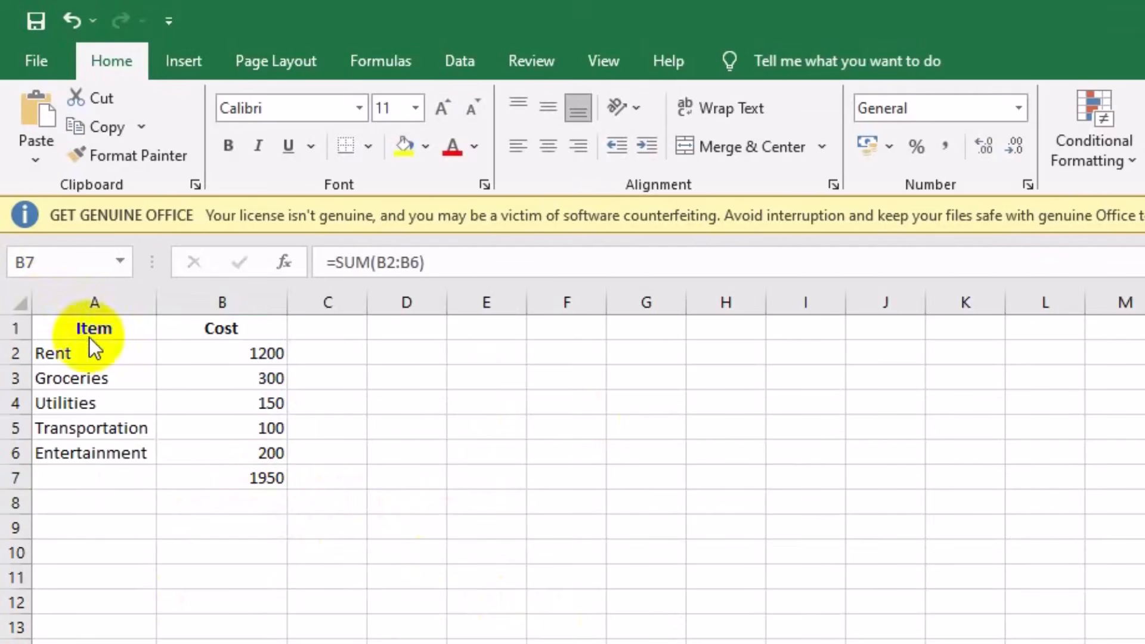
click(92, 481)
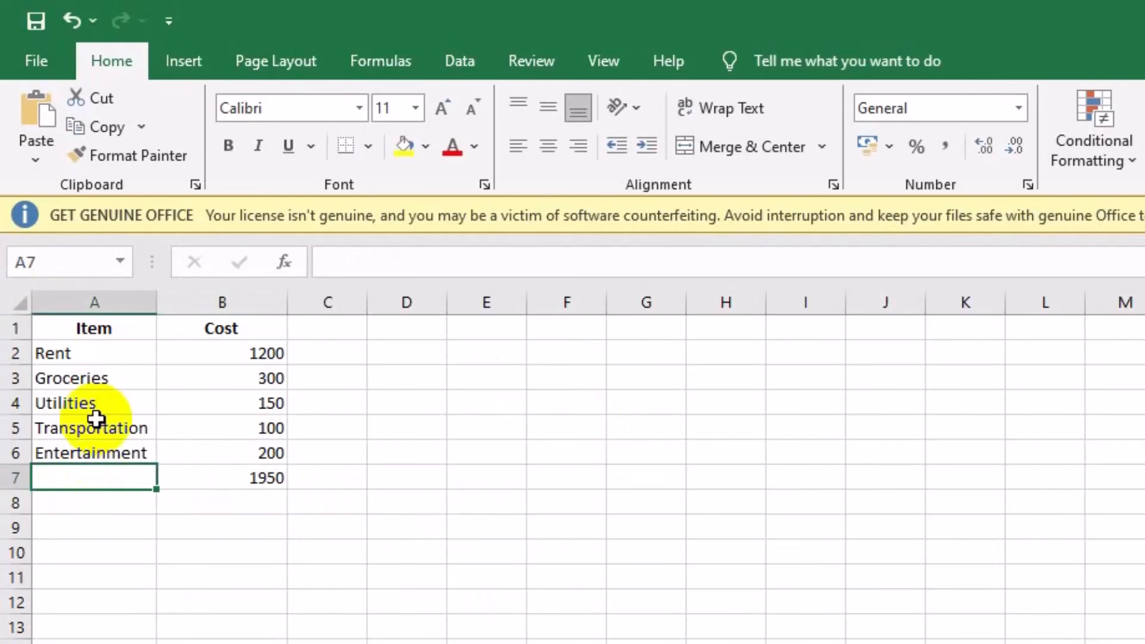
text(Total)
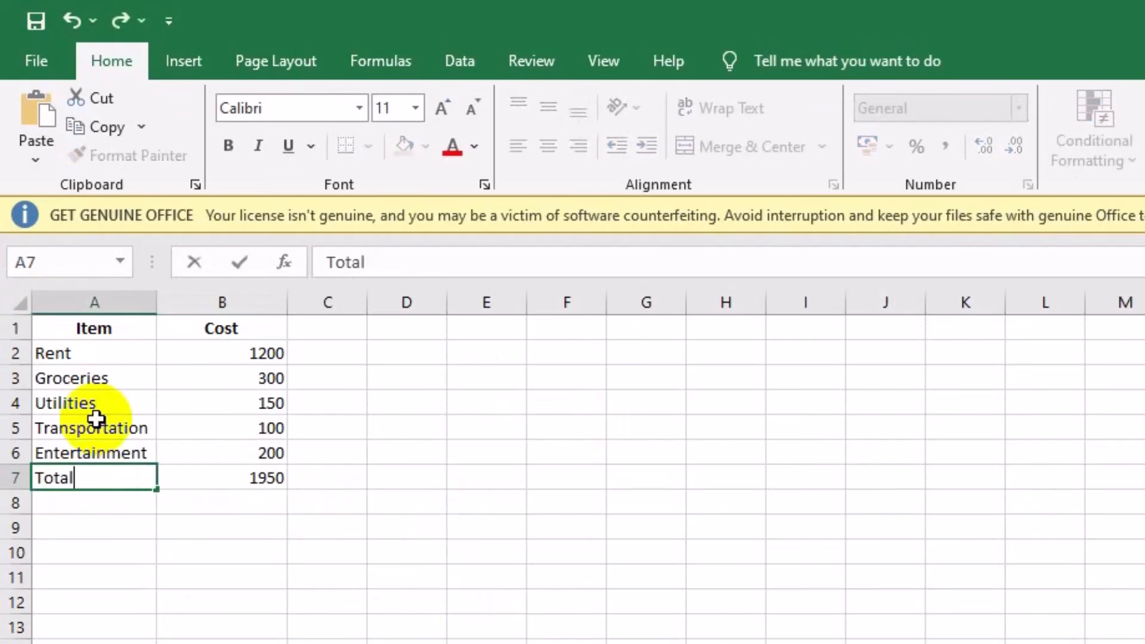
click(90, 502)
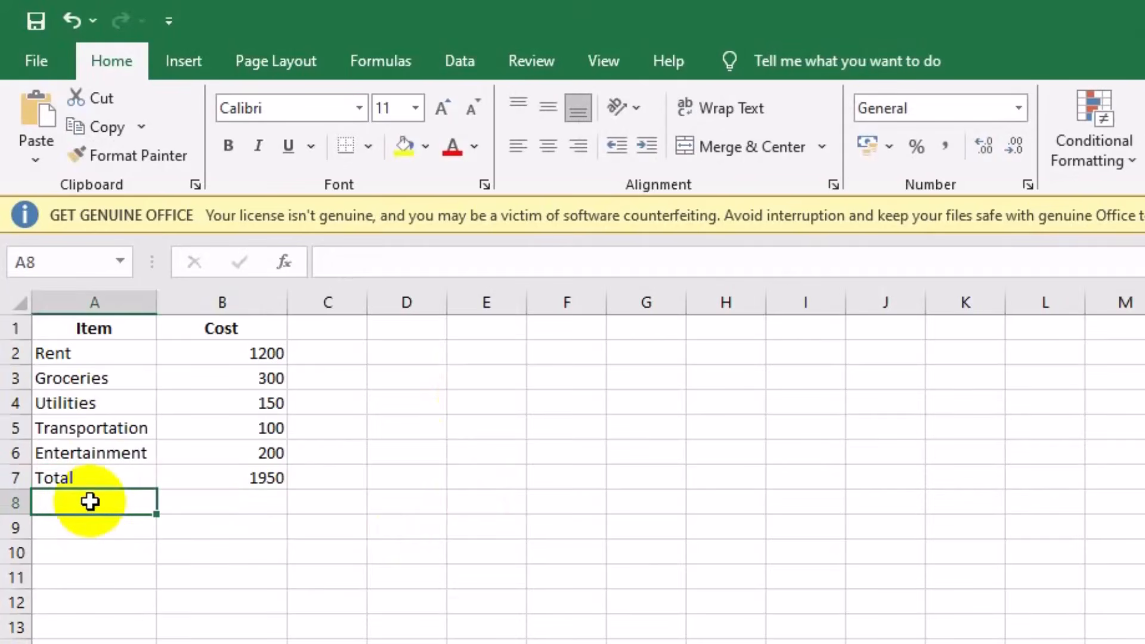
text(Average)
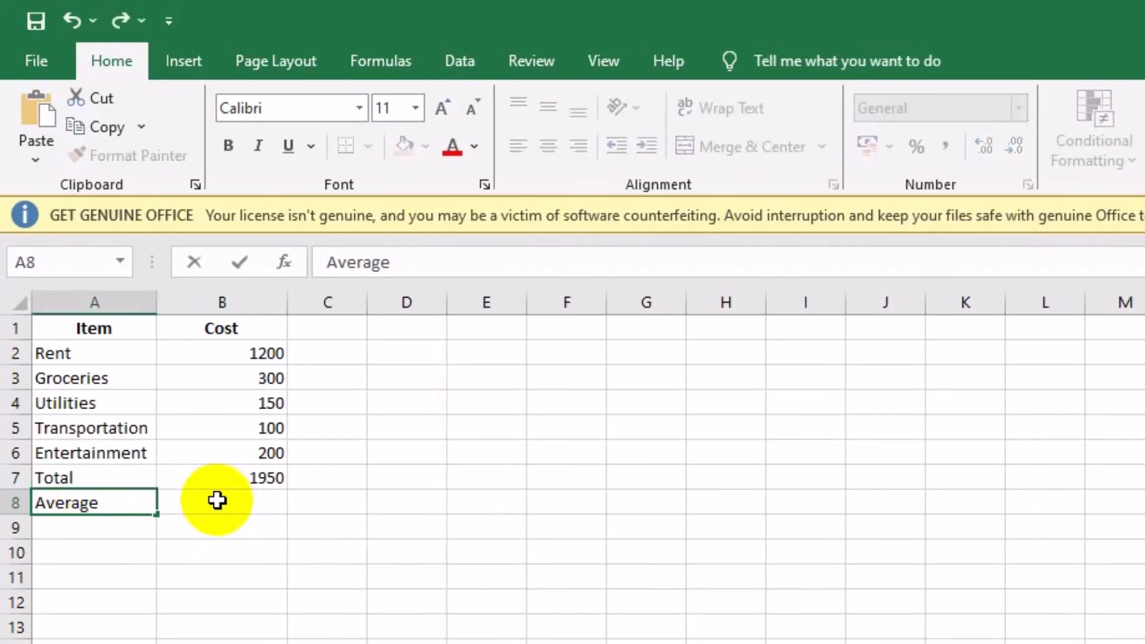
- Enter the formula =AVERAGE(B2:B6) in cell B8 beside the Average label
click(236, 499)
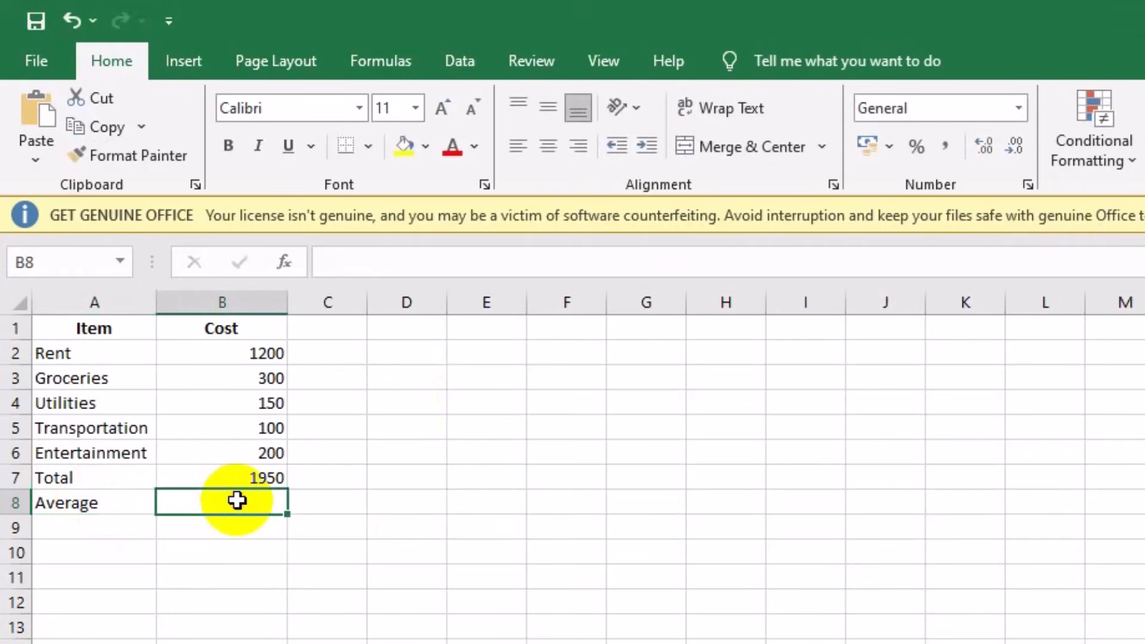
text(=)
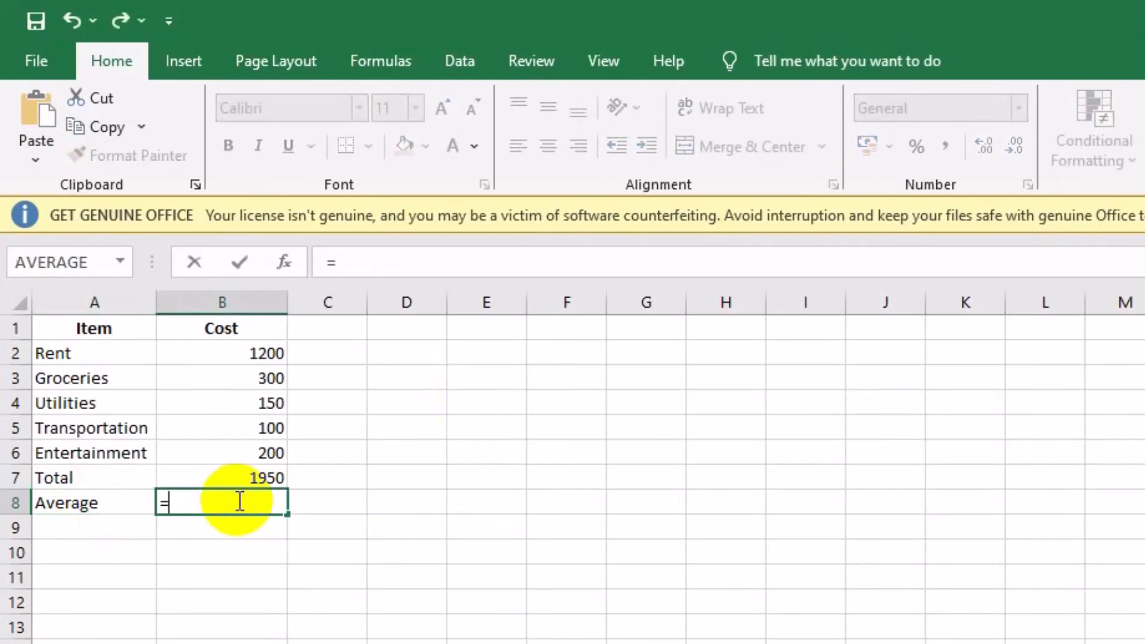
text(A)
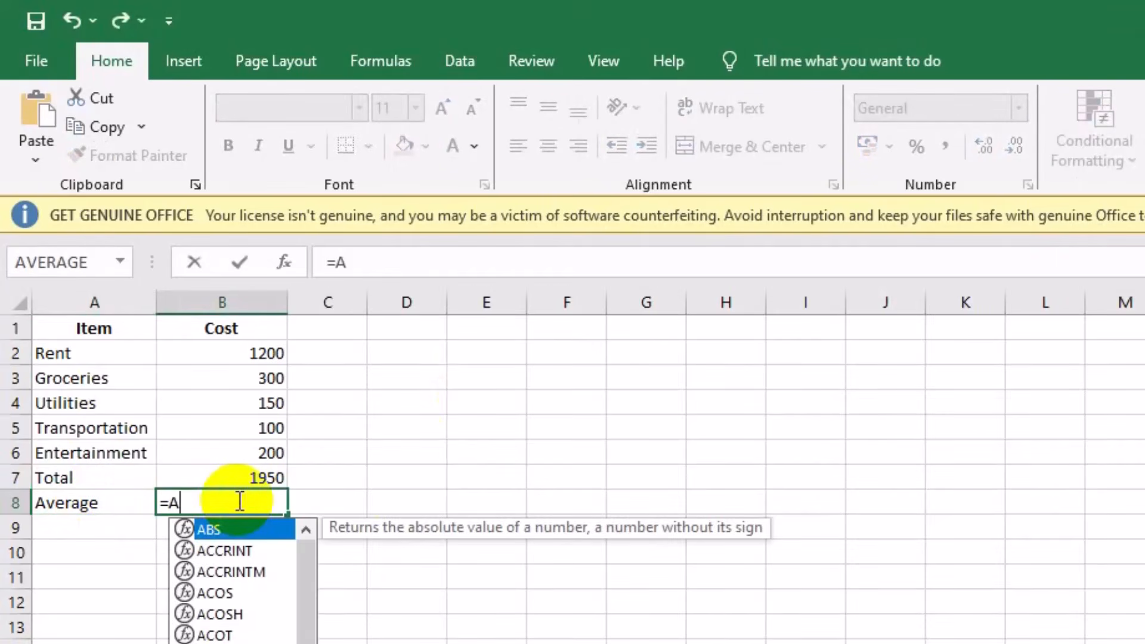
text(v)
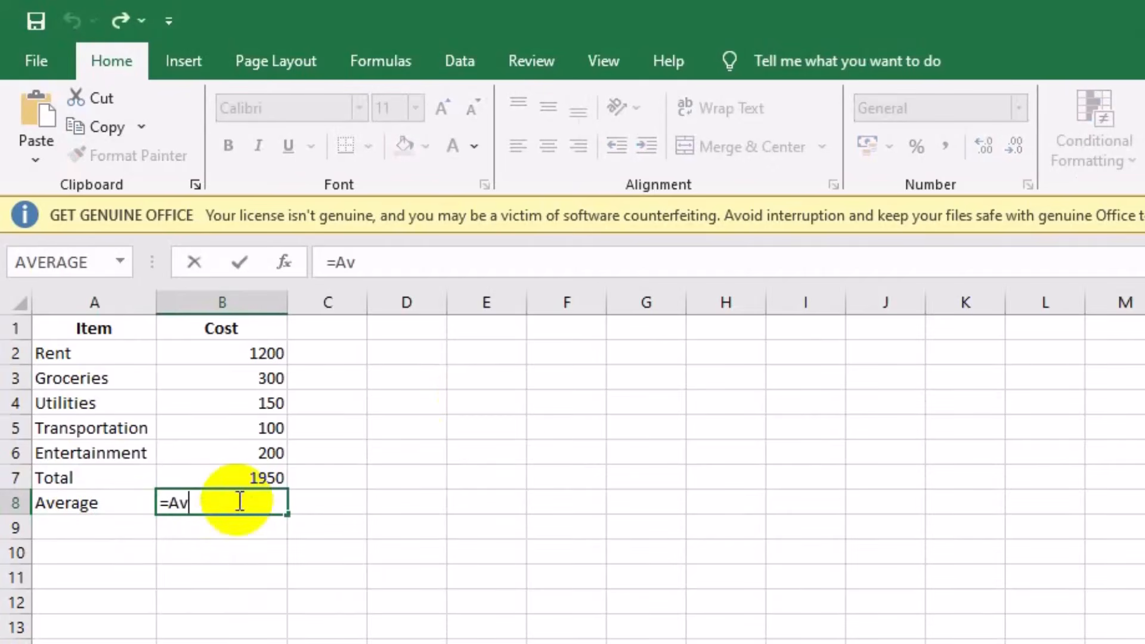
key(BackSpace)
key(BackSpace)
text(av)
key(Down)
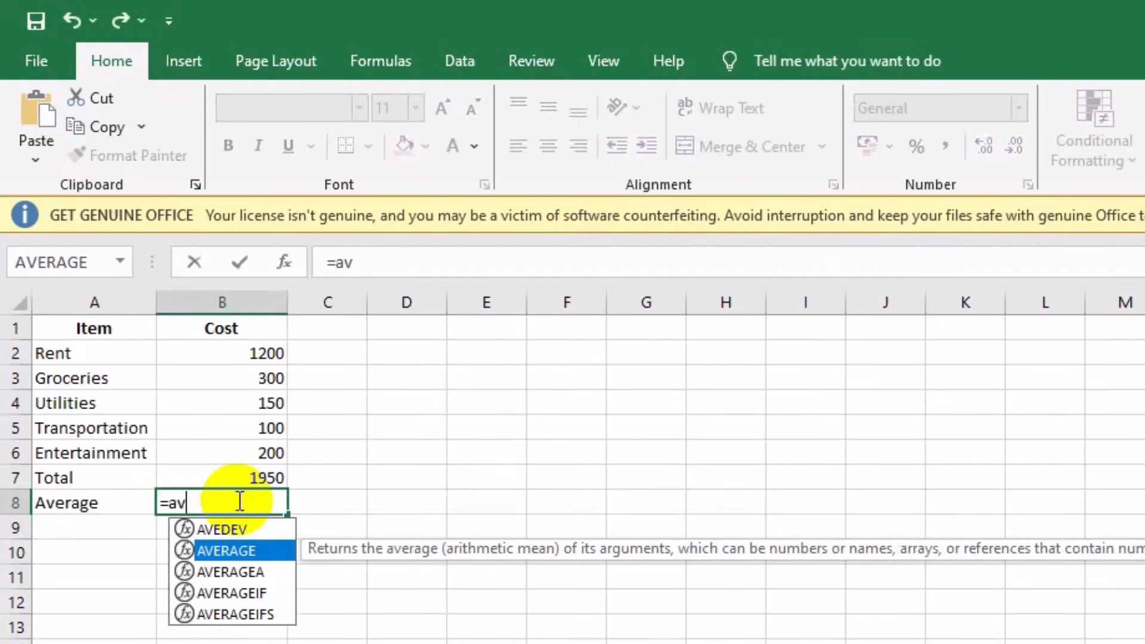
key(Escape)
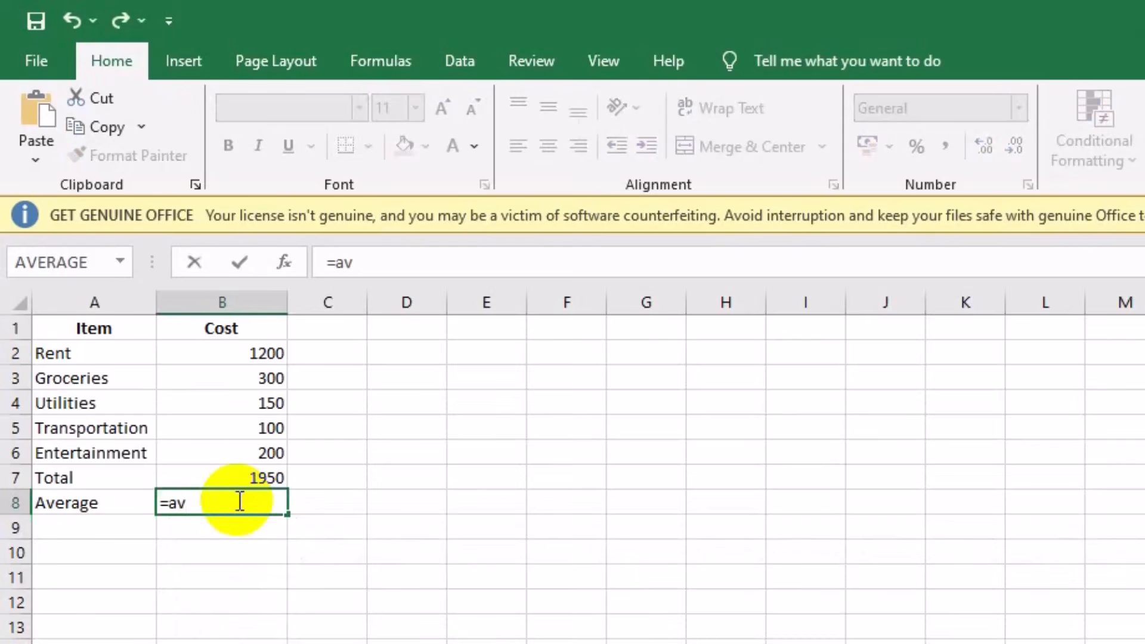
text(e)
key(Down)
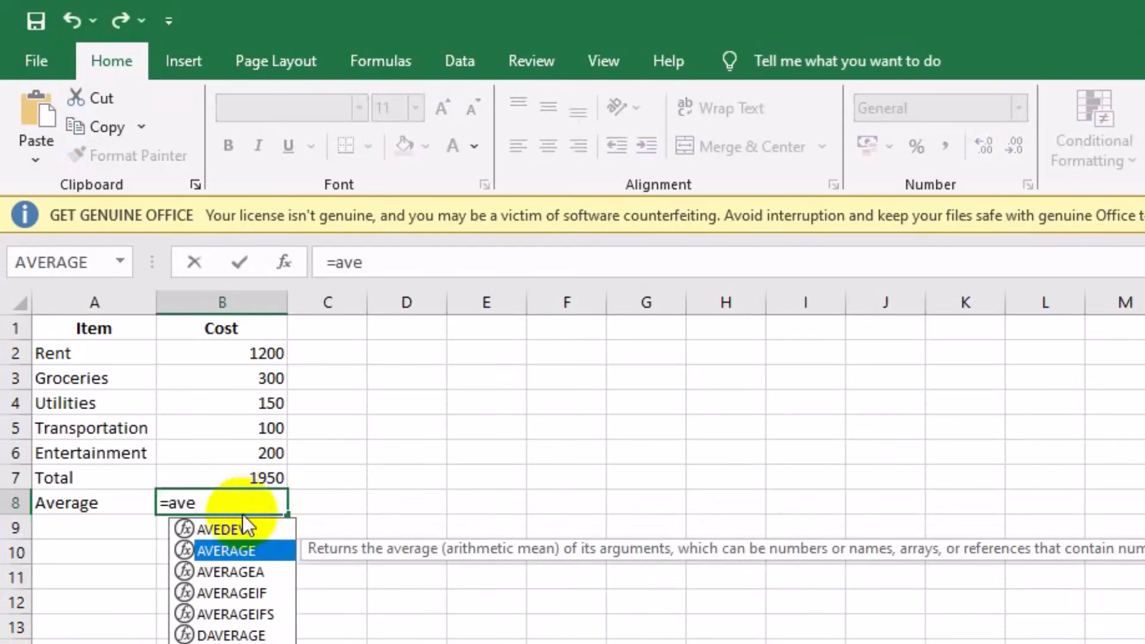
double_click(227, 548)
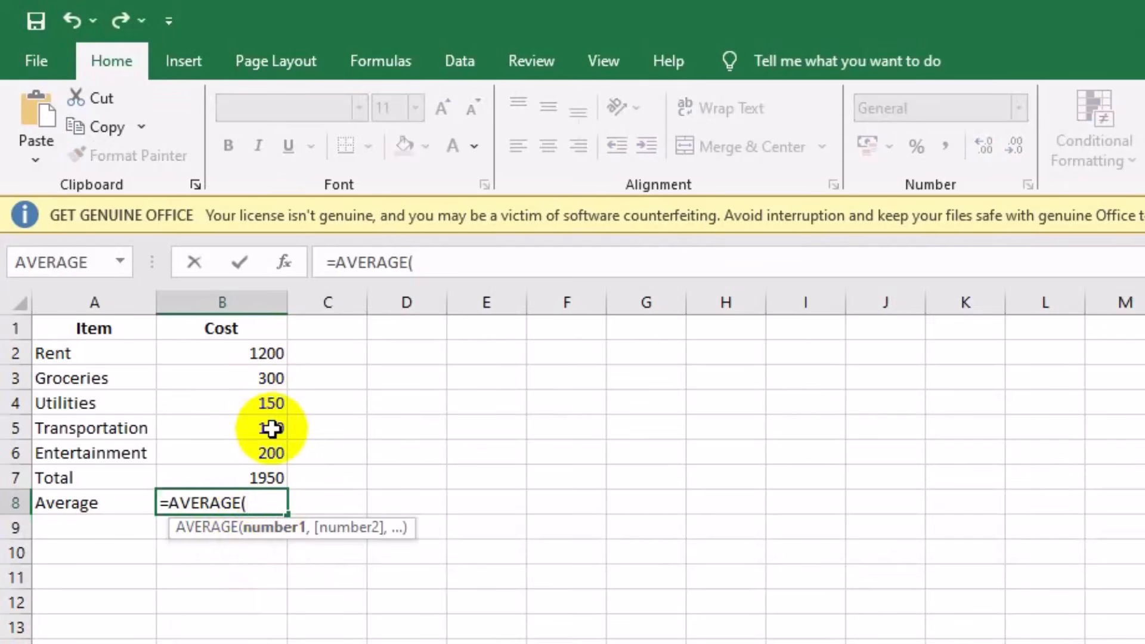
text(B)
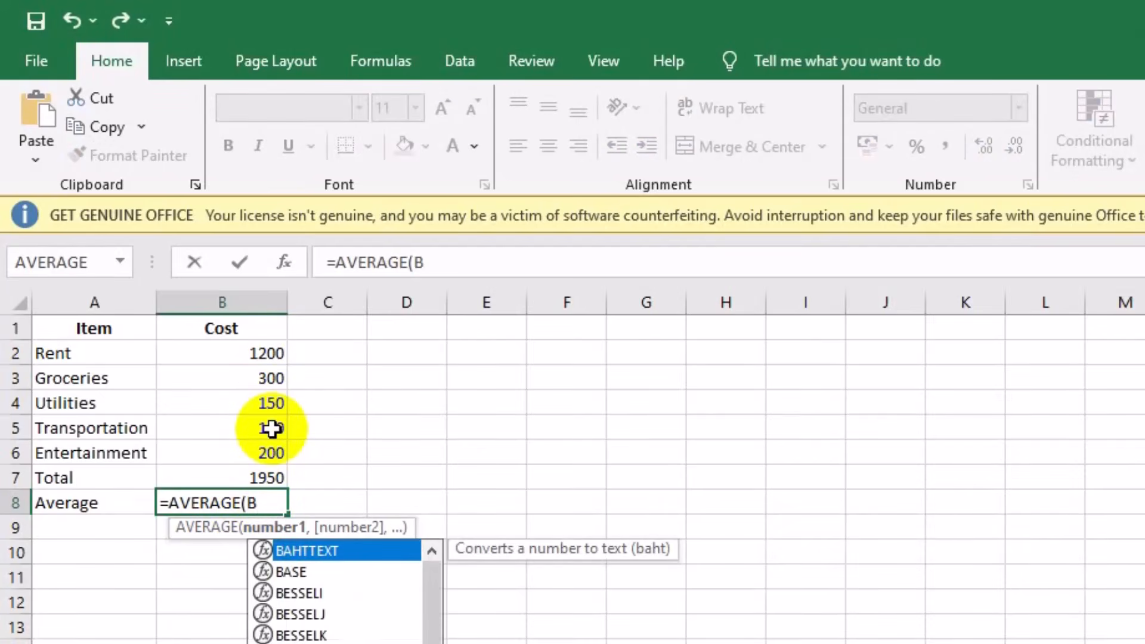
text(2)
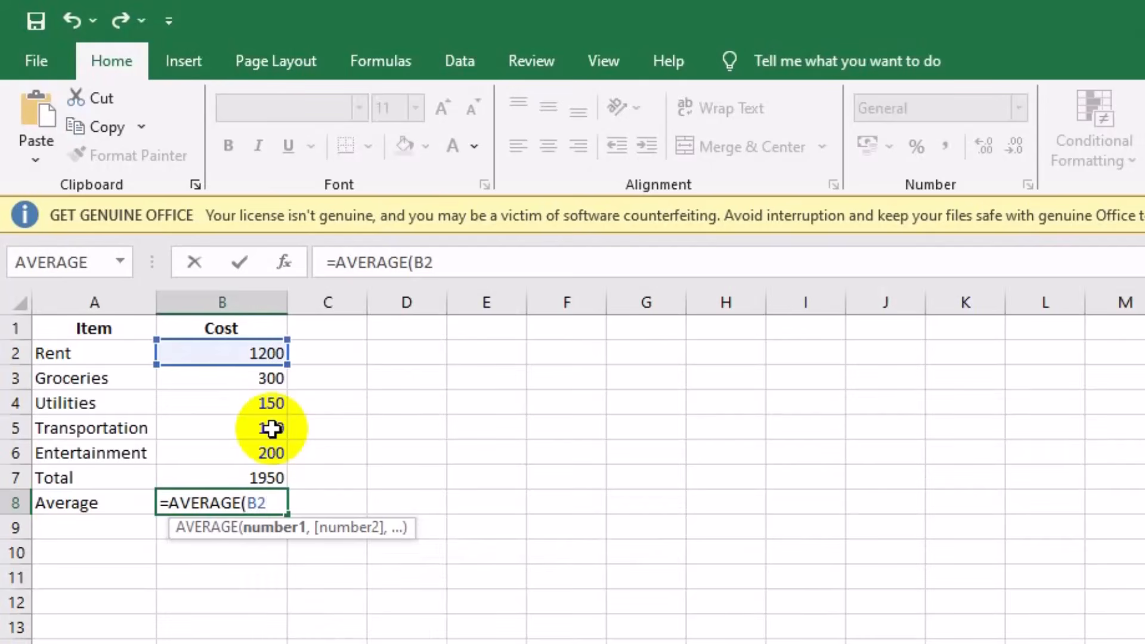
text(:B)
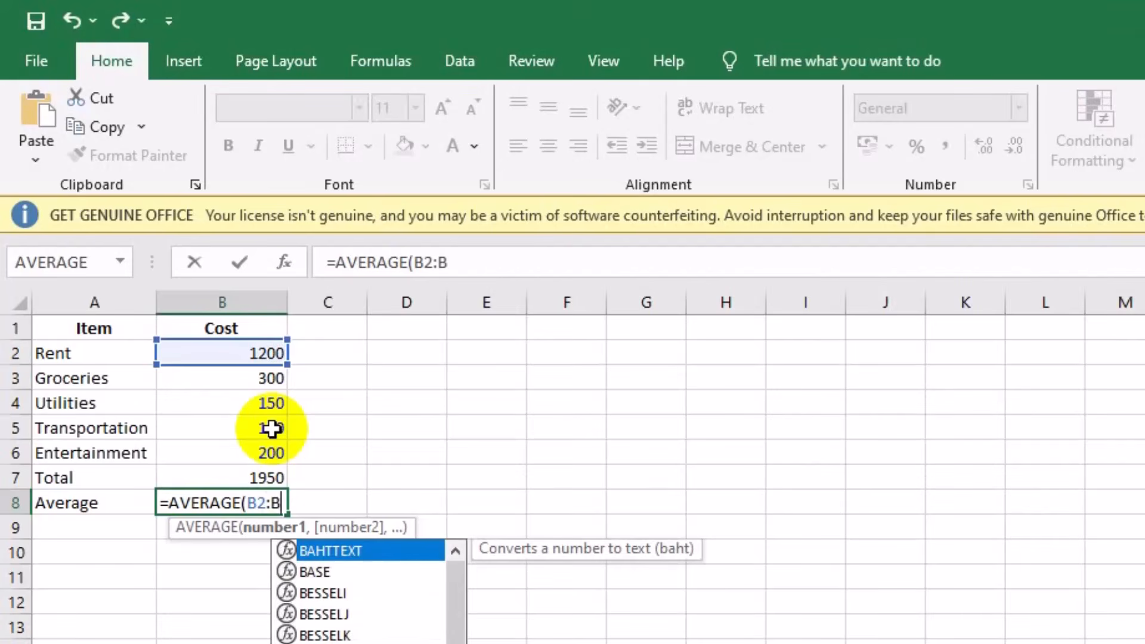
text(6)
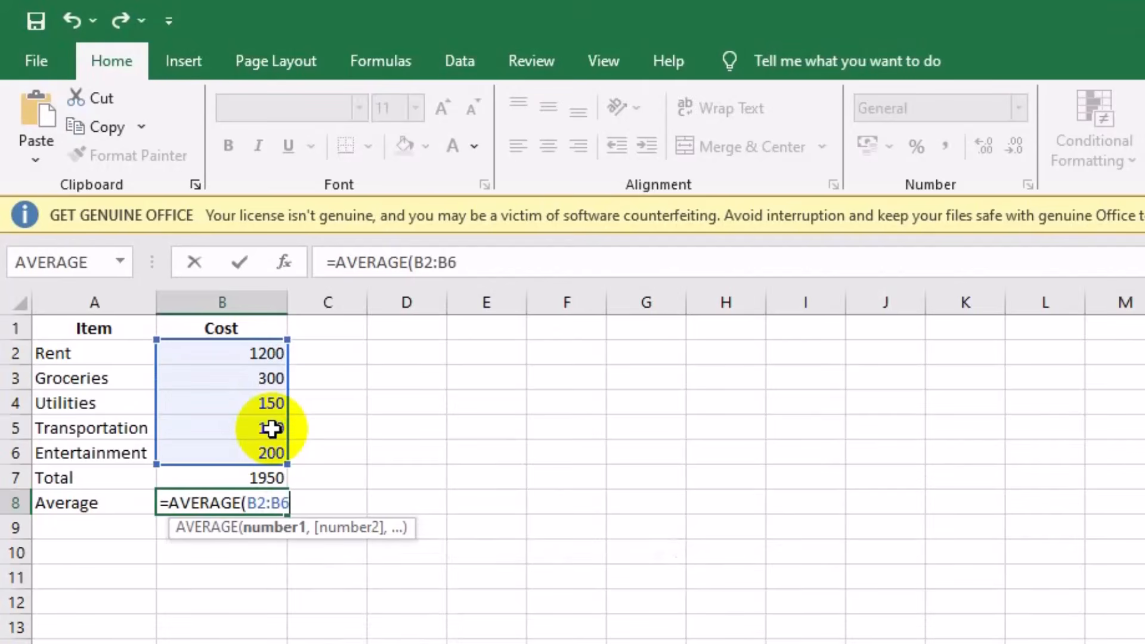
text())
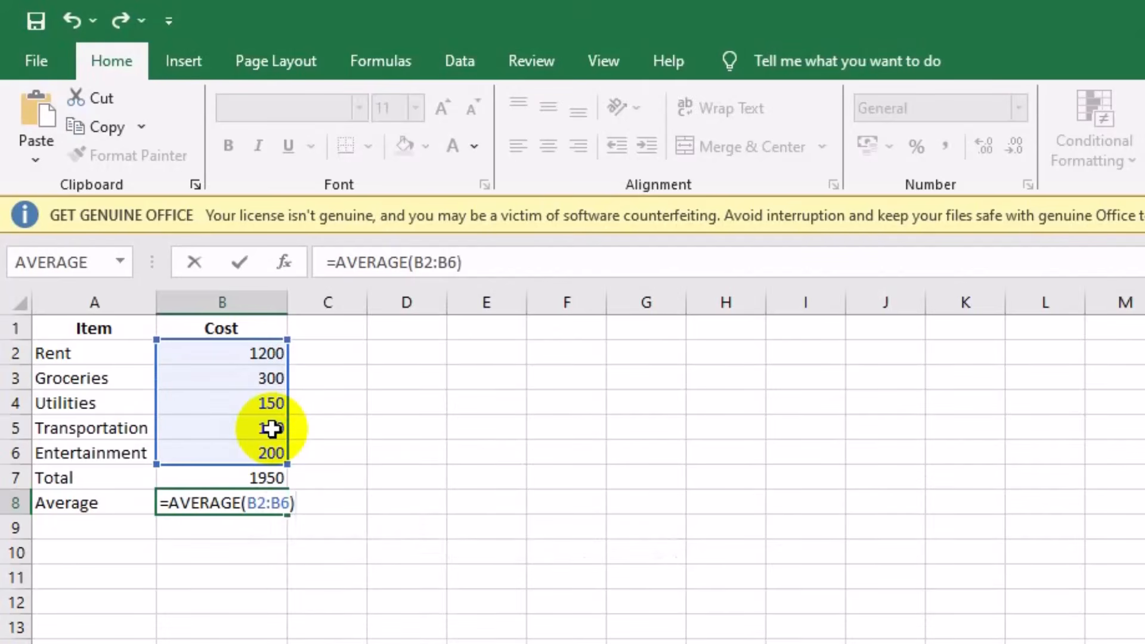
key(Return)
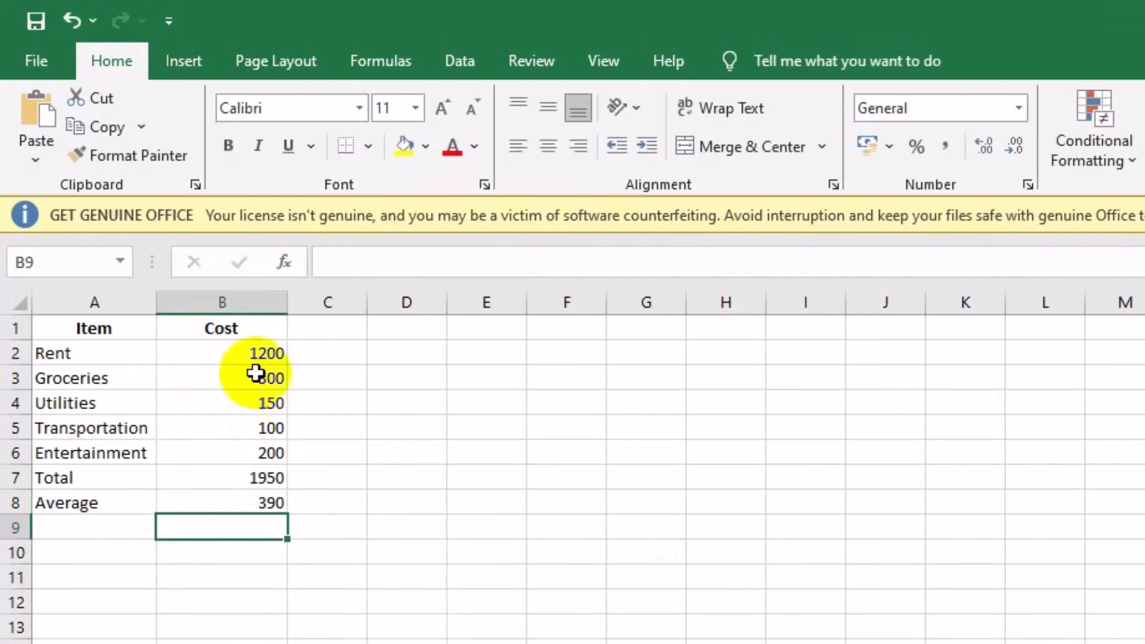
- Label cell A9 "Minium" below the Average row
click(82, 528)
text(Minium)
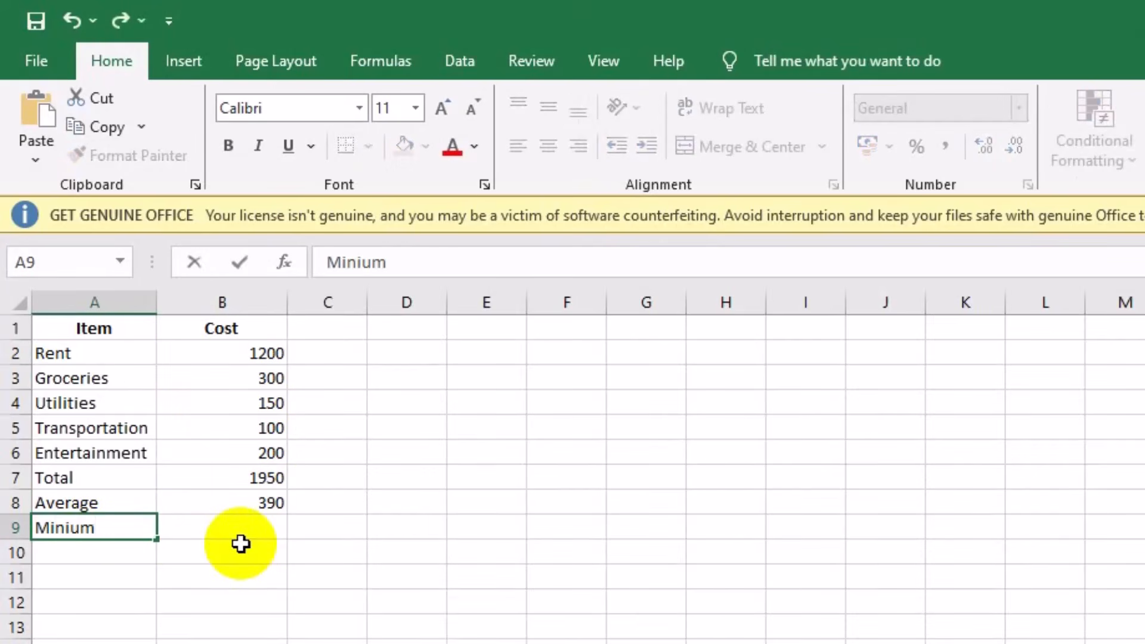
key(Tab)
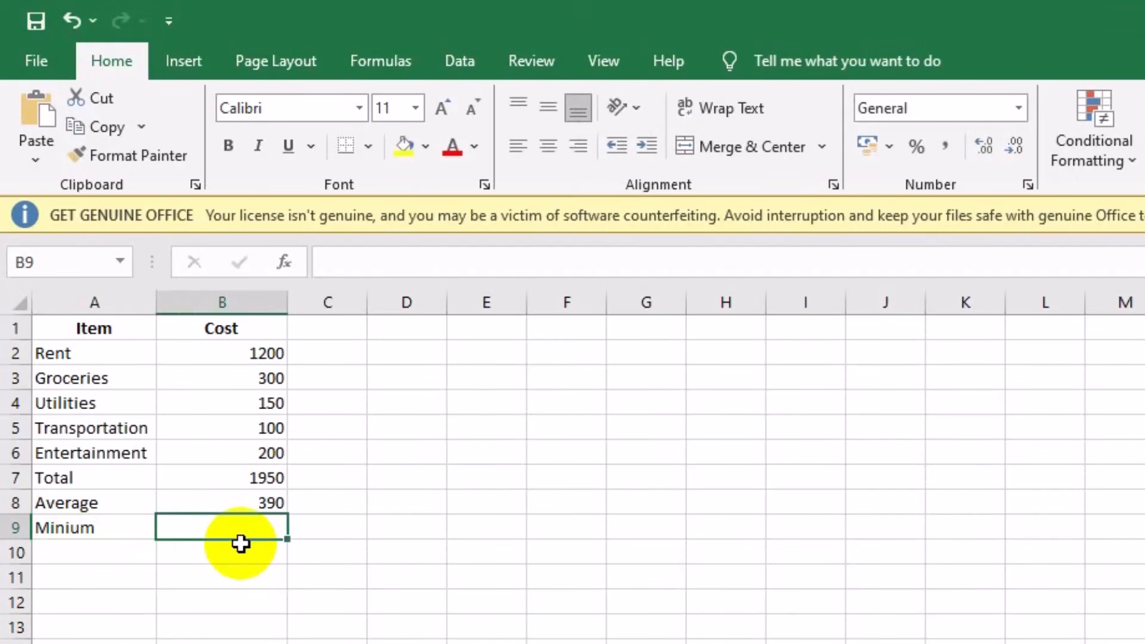
- Enter the formula =MIN(B2:B6) in cell B9 beside the Minium label
text(=)
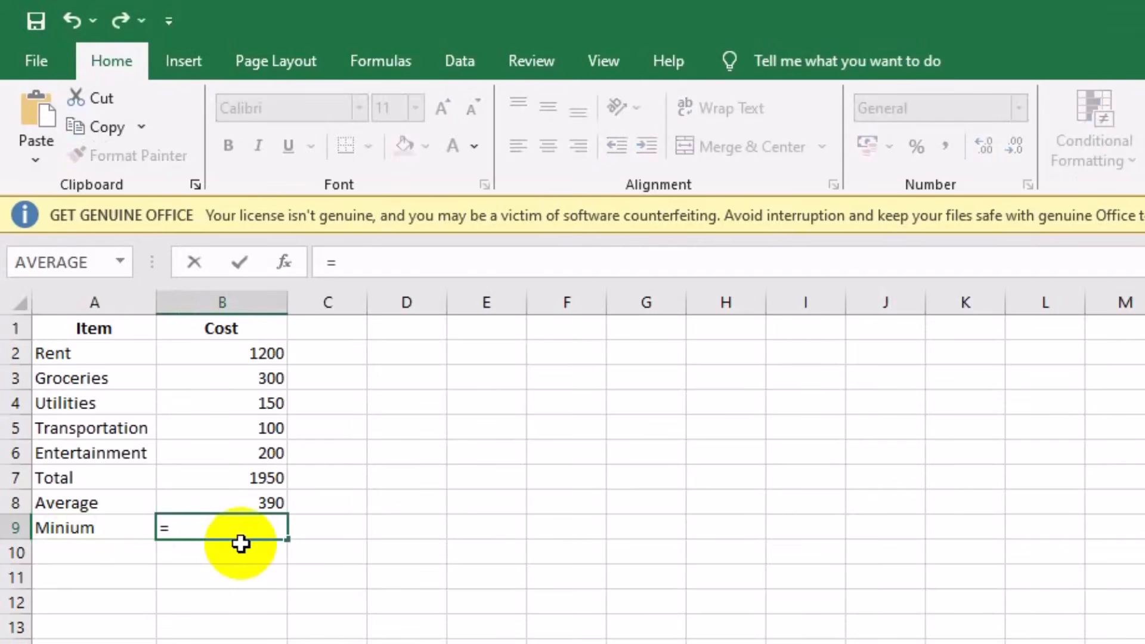
text(Min)
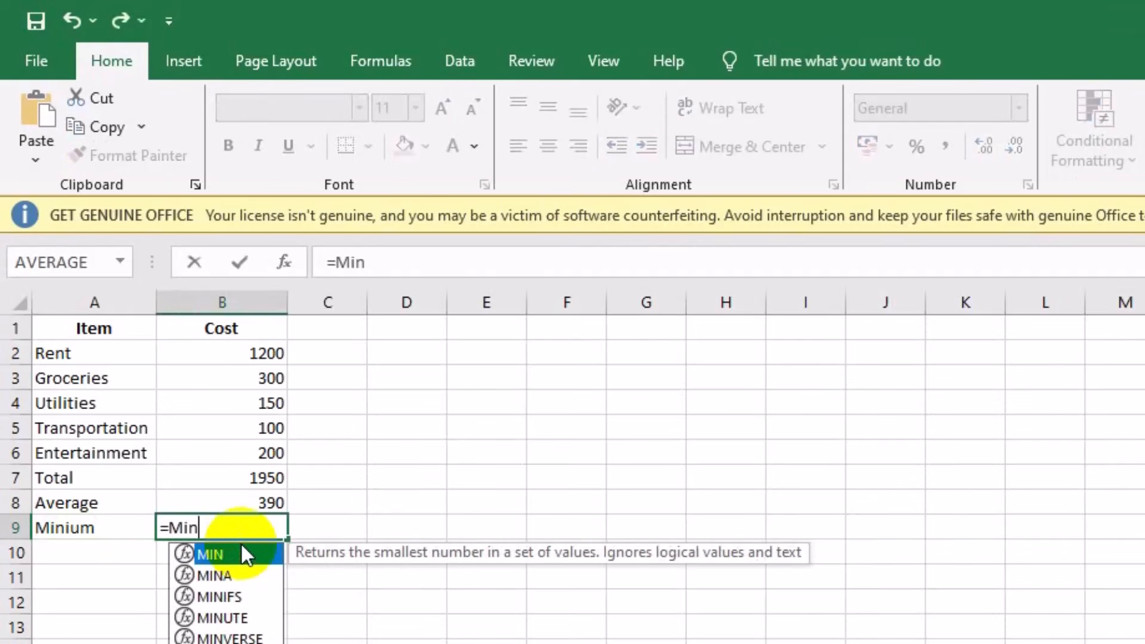
text(i)
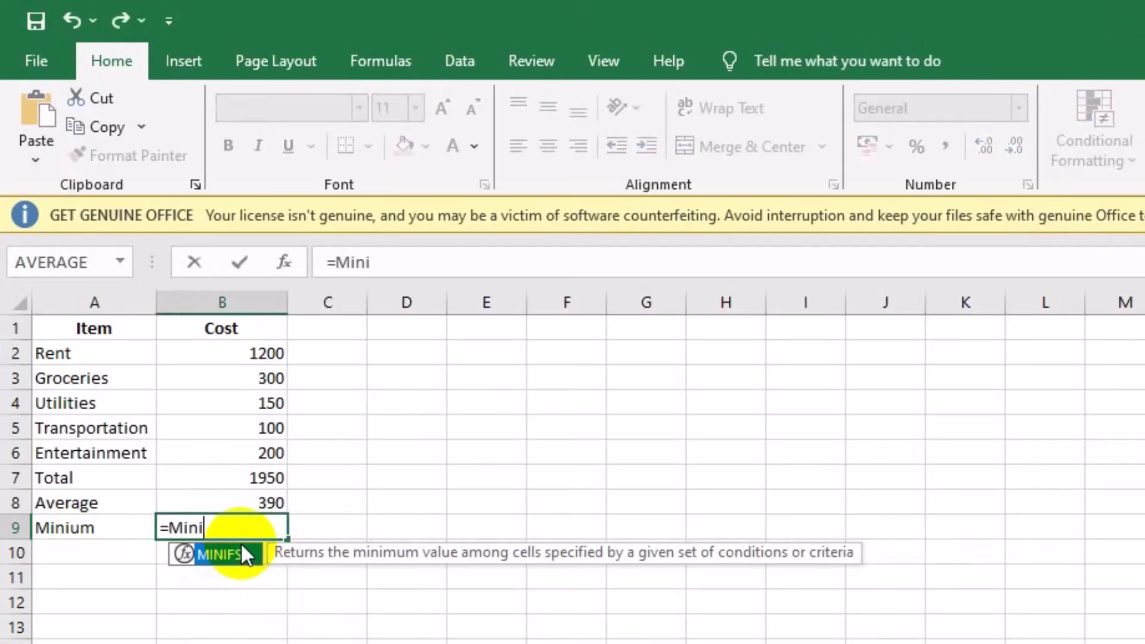
key(BackSpace)
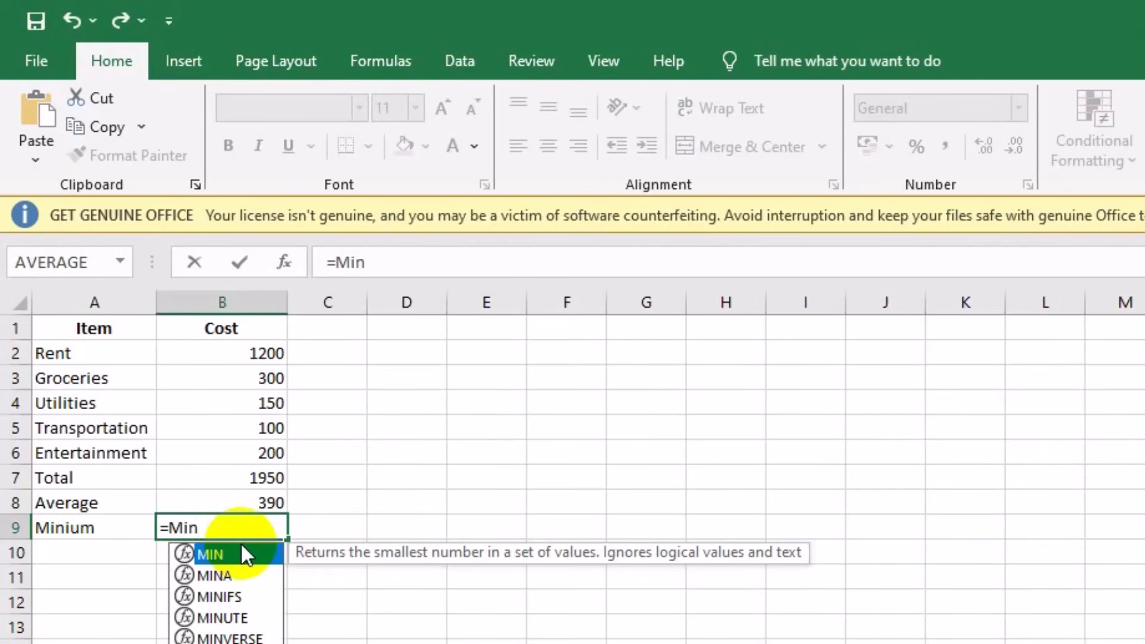
text(()
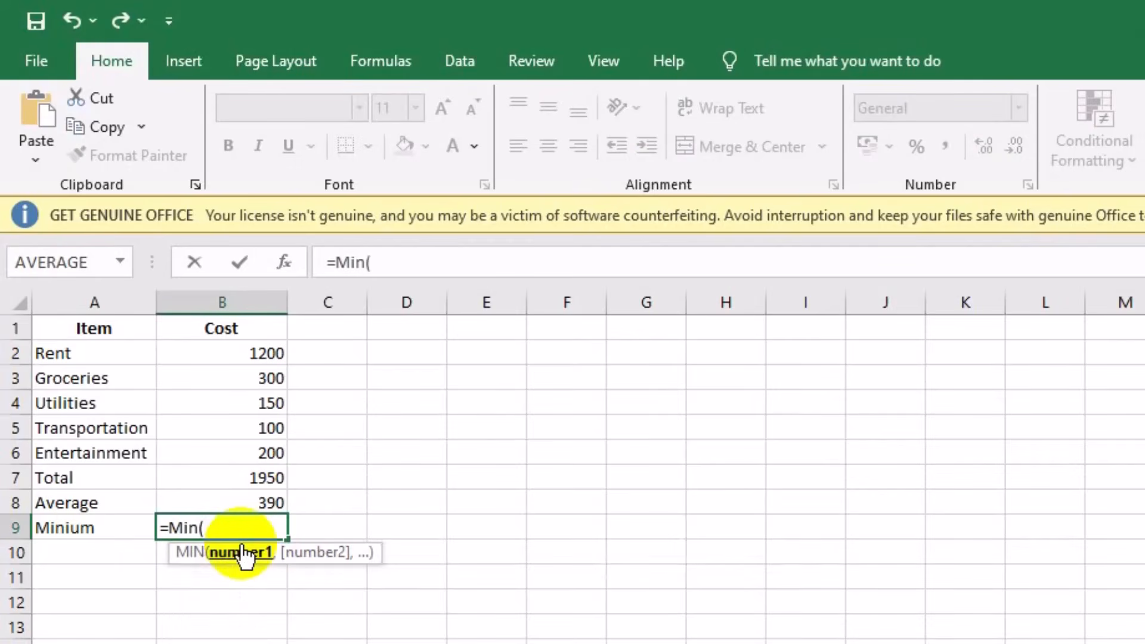
text(B2)
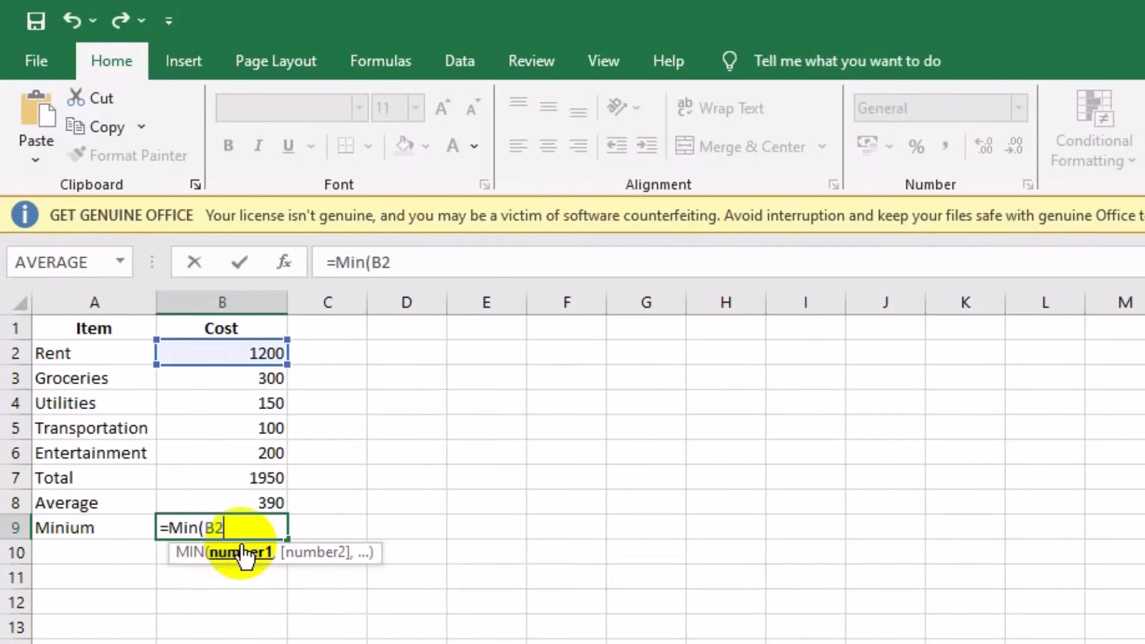
text(:B6)
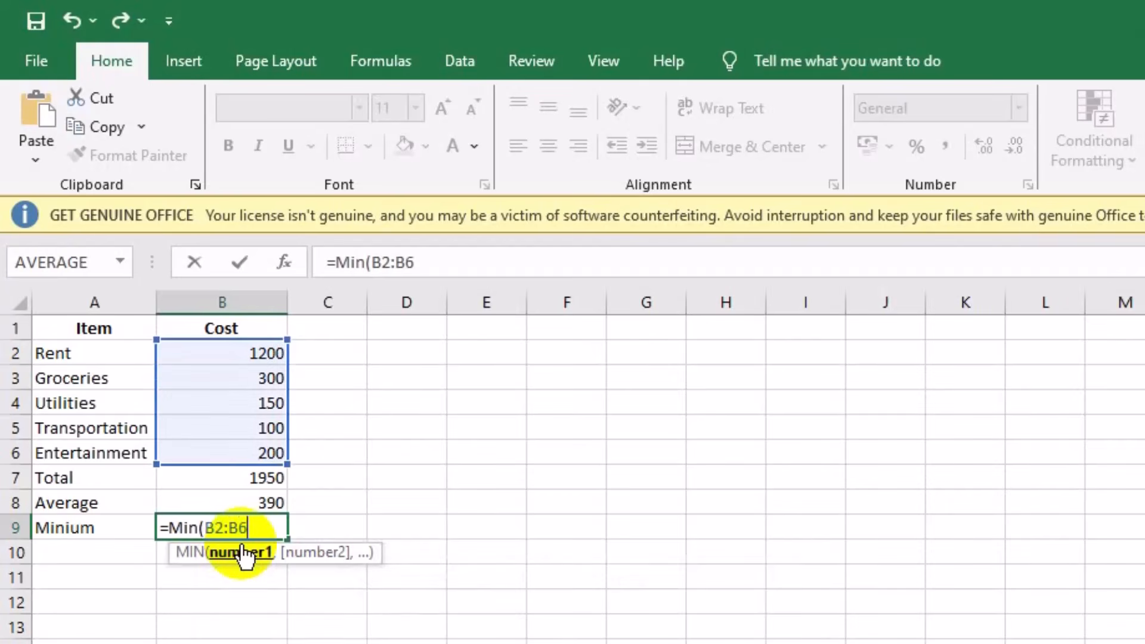
text())
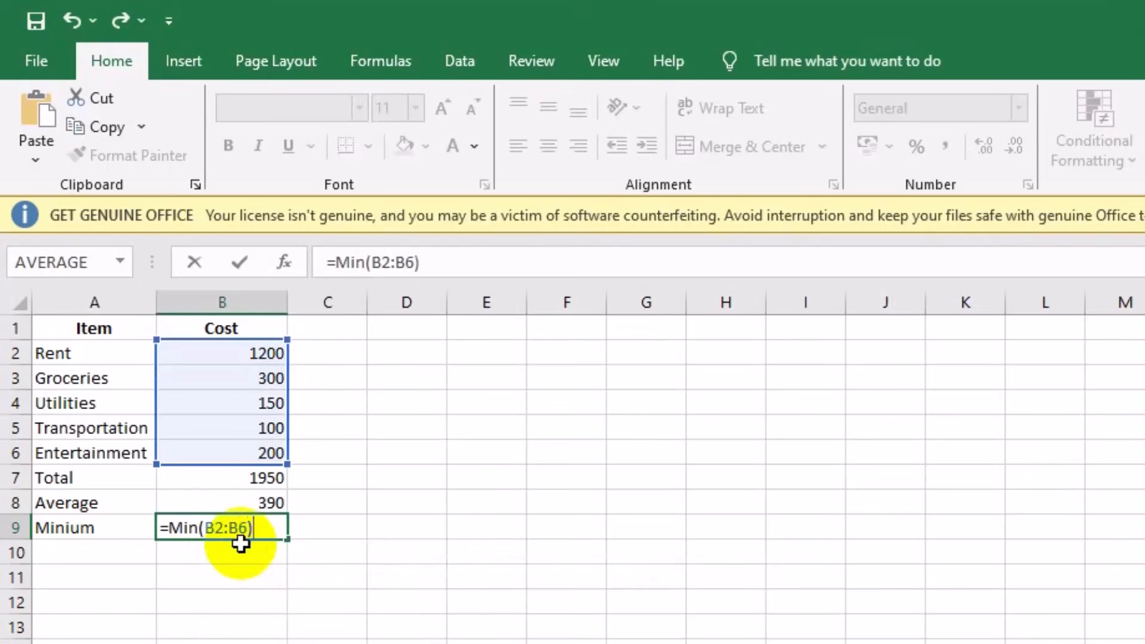
key(Return)
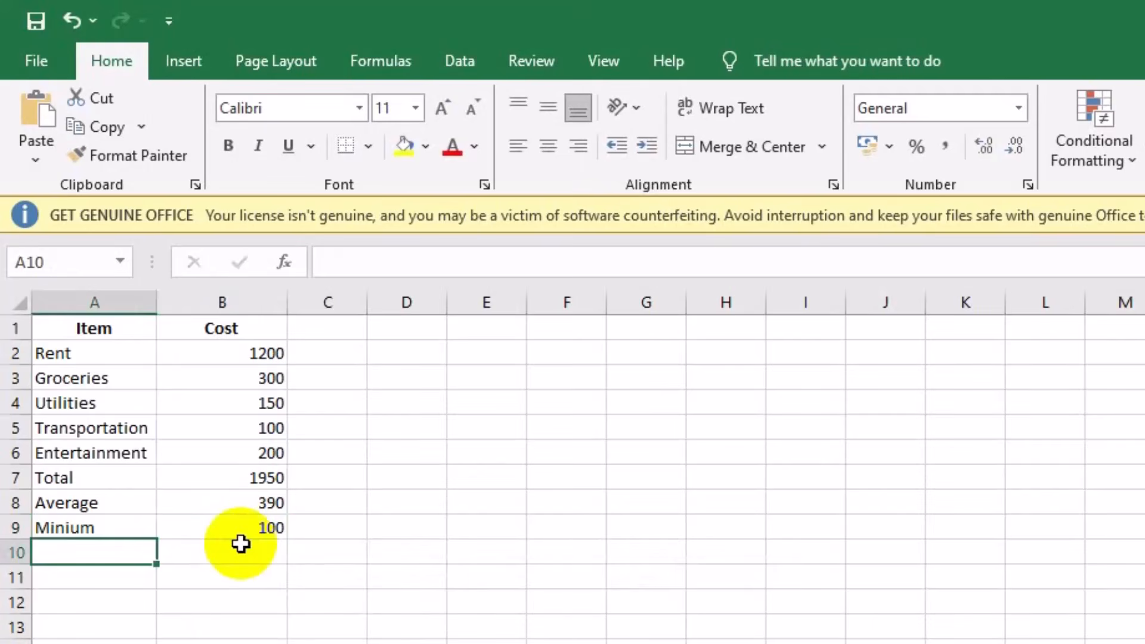
- Label cell A10 "Maximum" below the Minium row
text(Maxi)
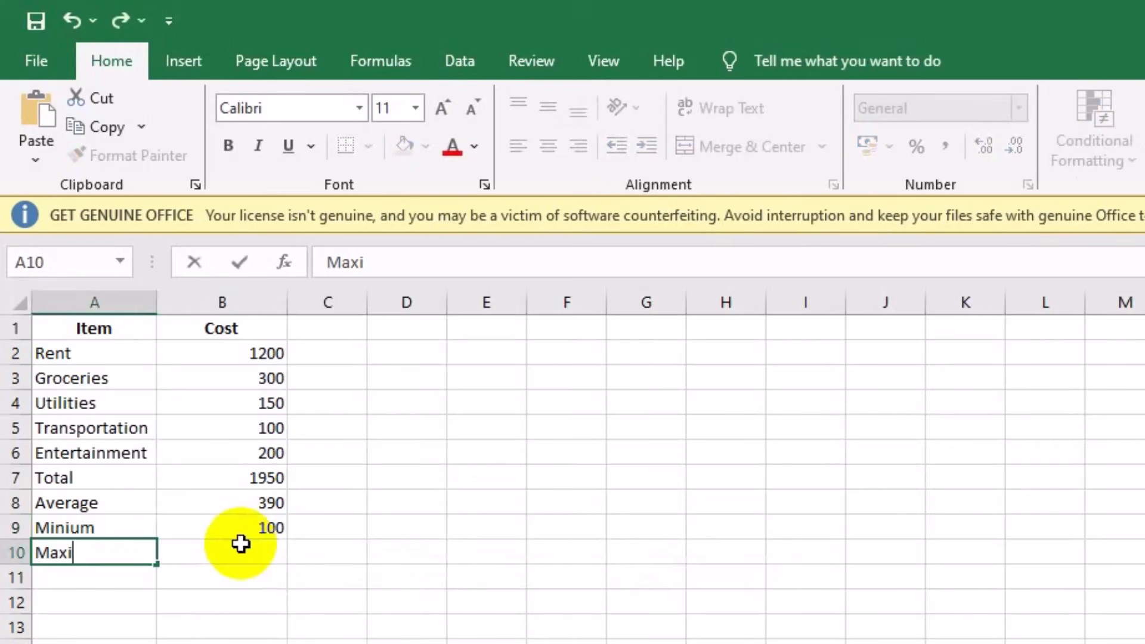
text(mum)
click(241, 543)
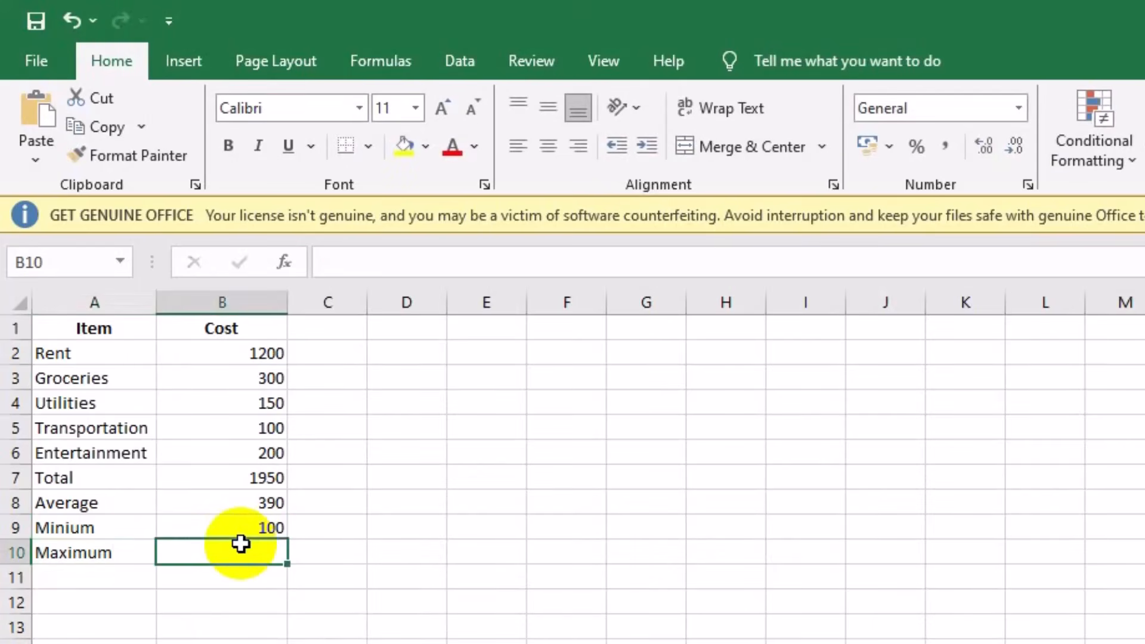
- Enter the formula =MAX(B2:B6) in cell B10 beside the Maximum label
text(=)
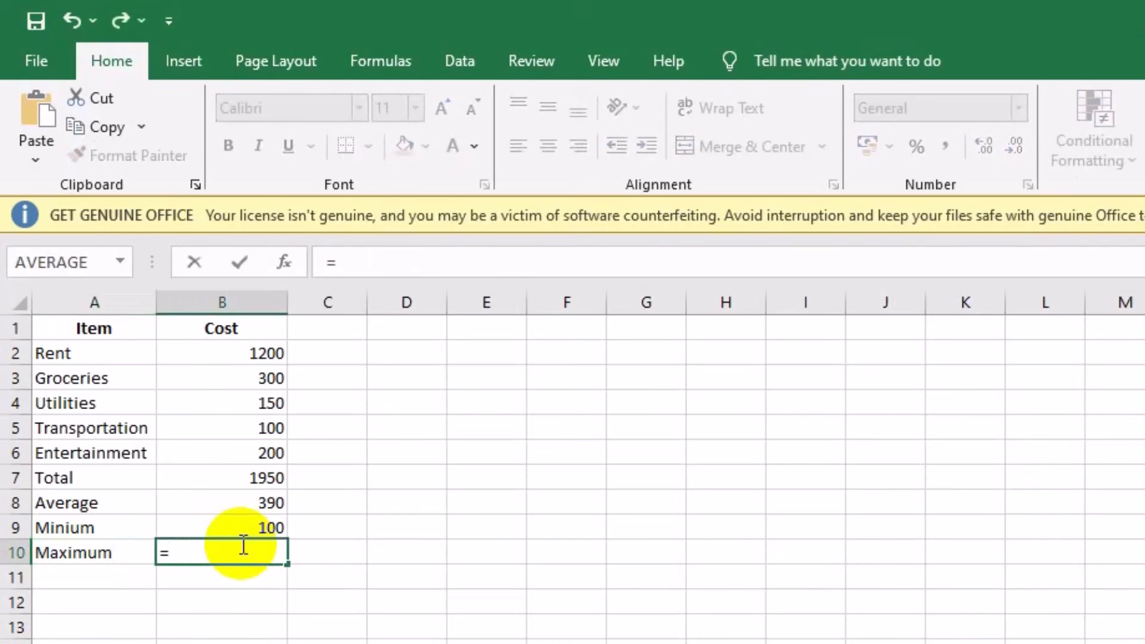
text(Max)
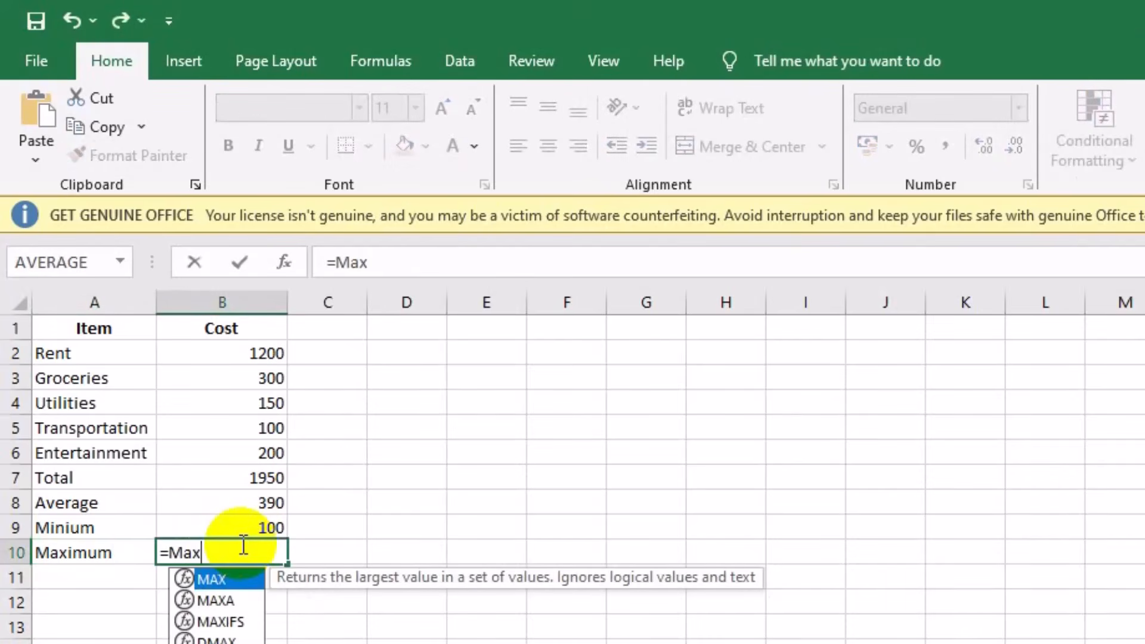
text(()
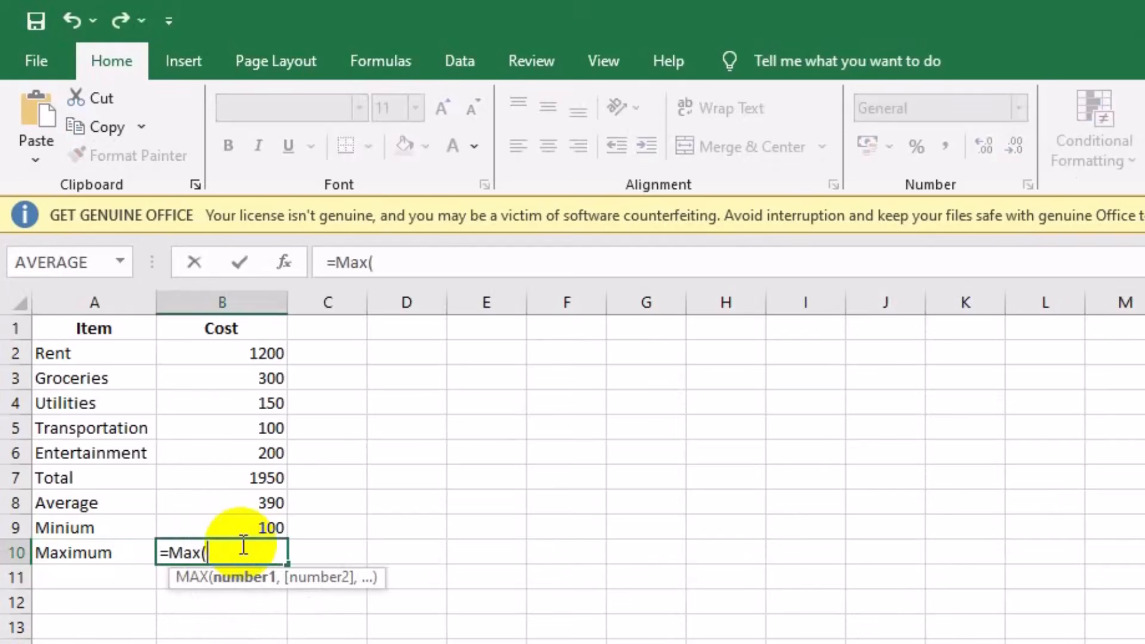
text(B2)
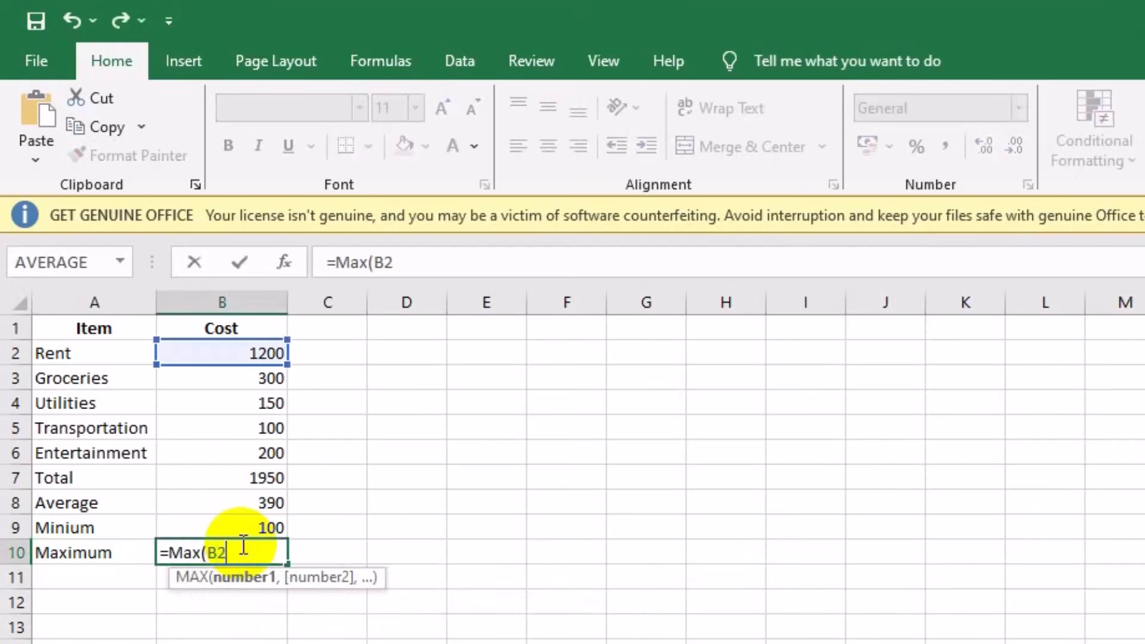
text(")
key(BackSpace)
text(:B6)
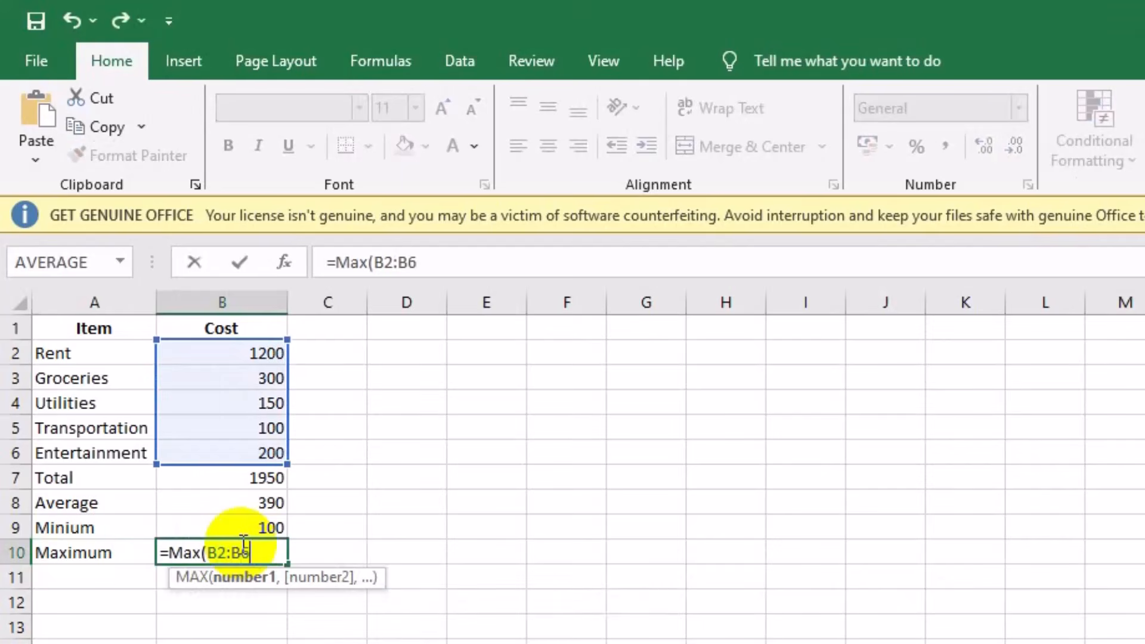
text())
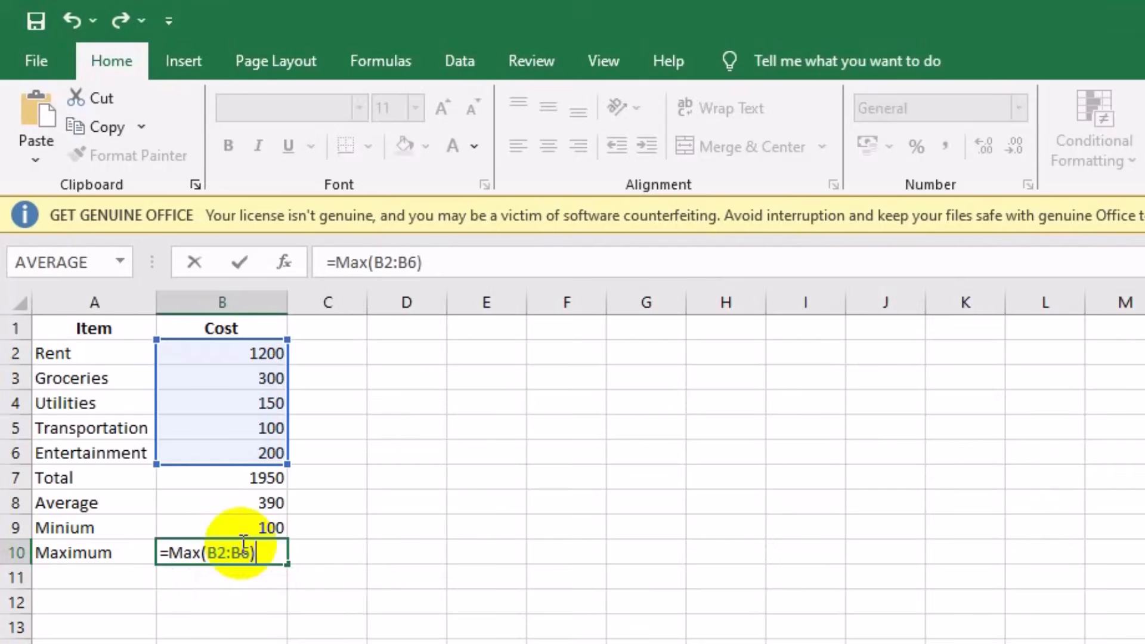
key(Return)
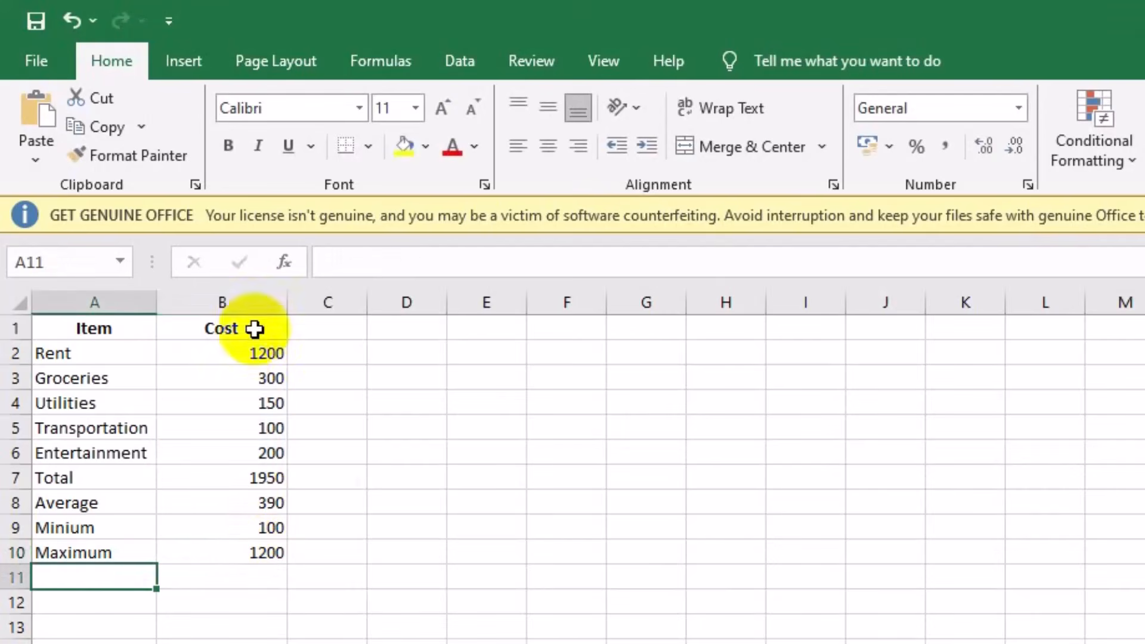
- Set the header cells A1 and B1 to font size 12 and give them a light green fill
click(48, 323)
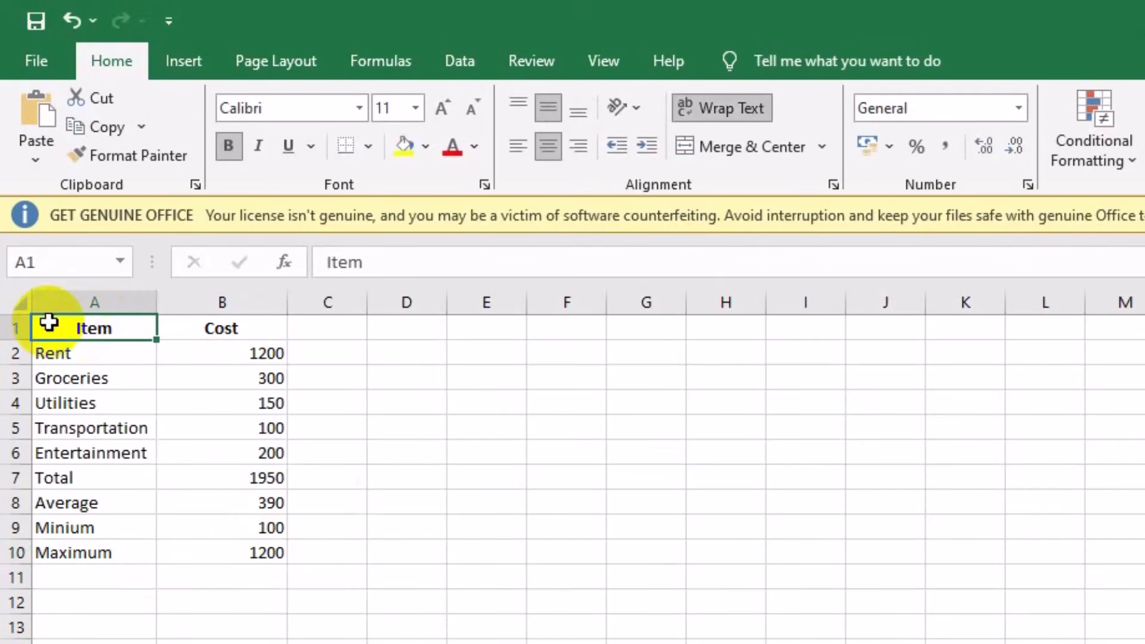
ctrl+click(213, 329)
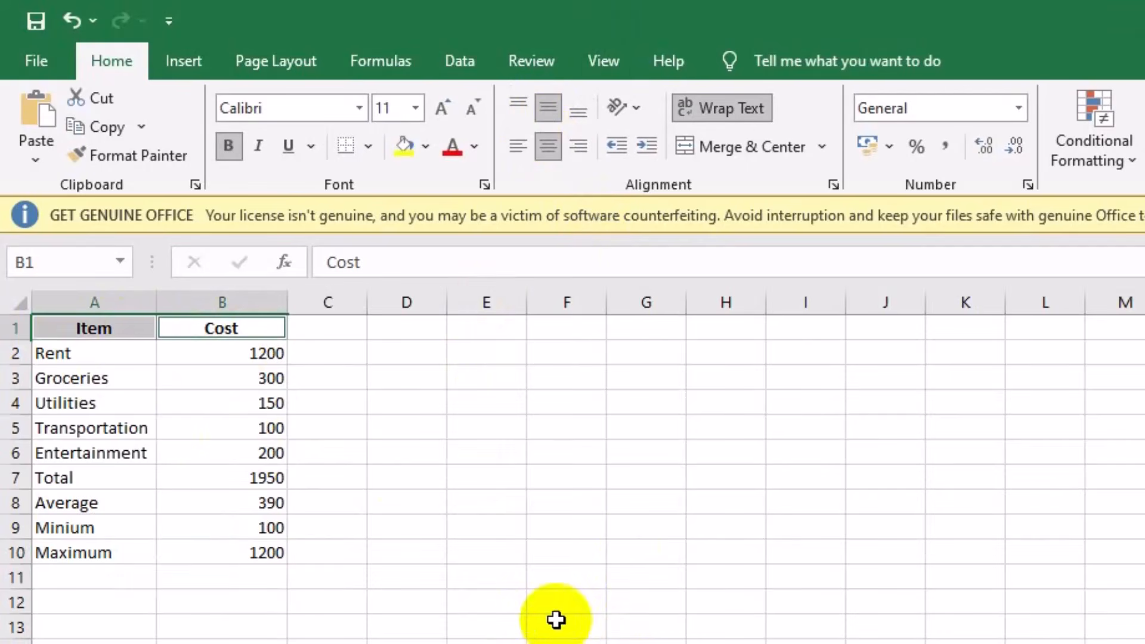
click(417, 108)
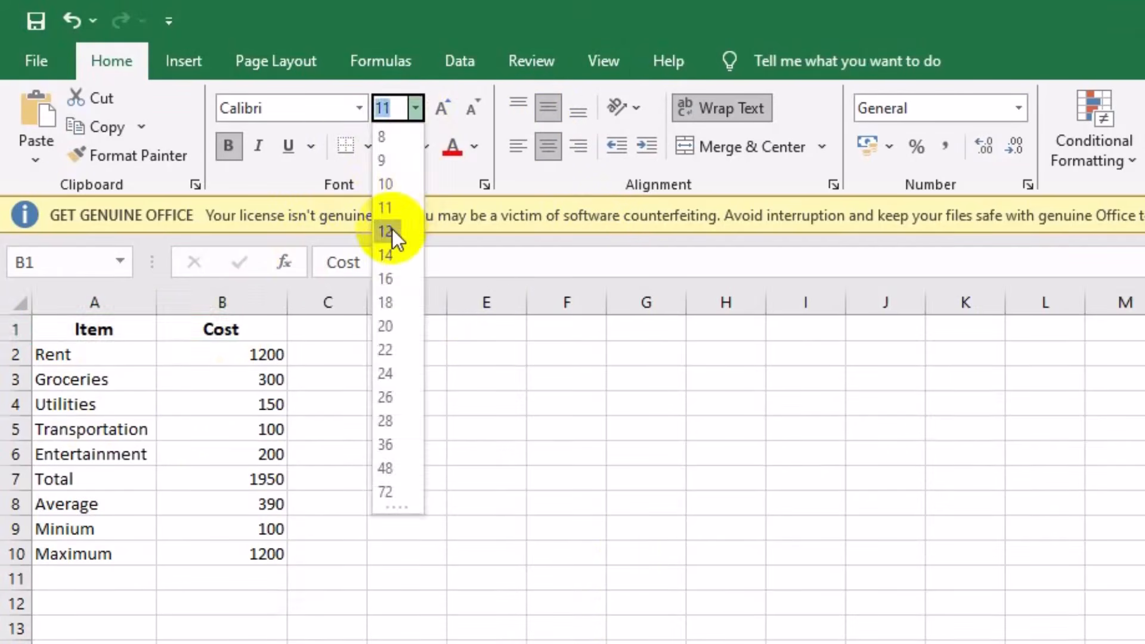
click(392, 229)
click(429, 145)
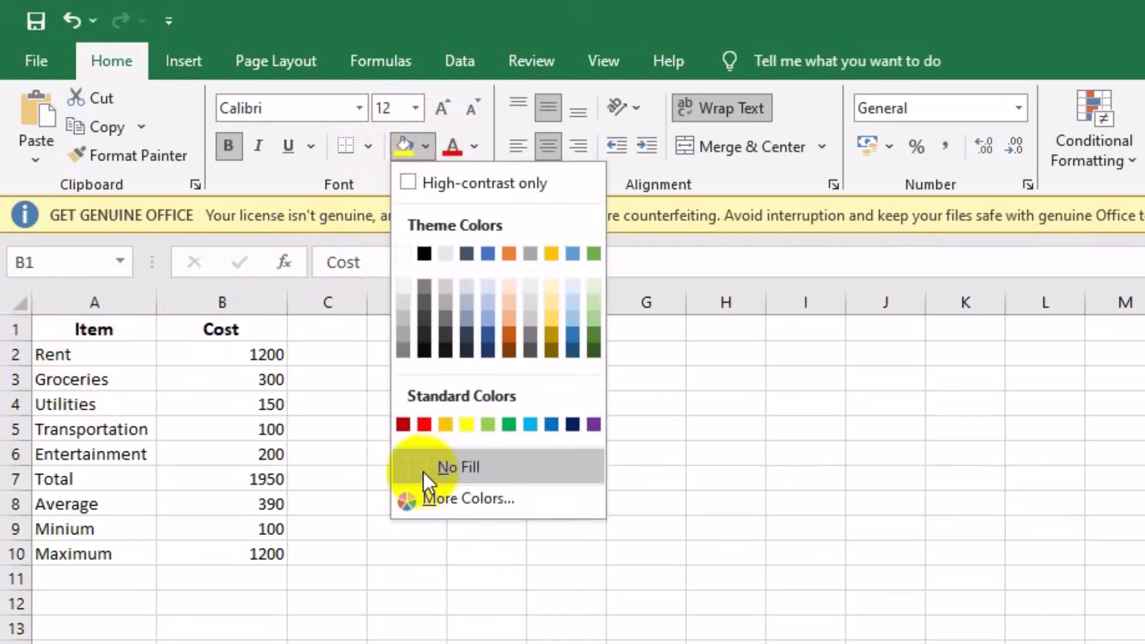
click(441, 496)
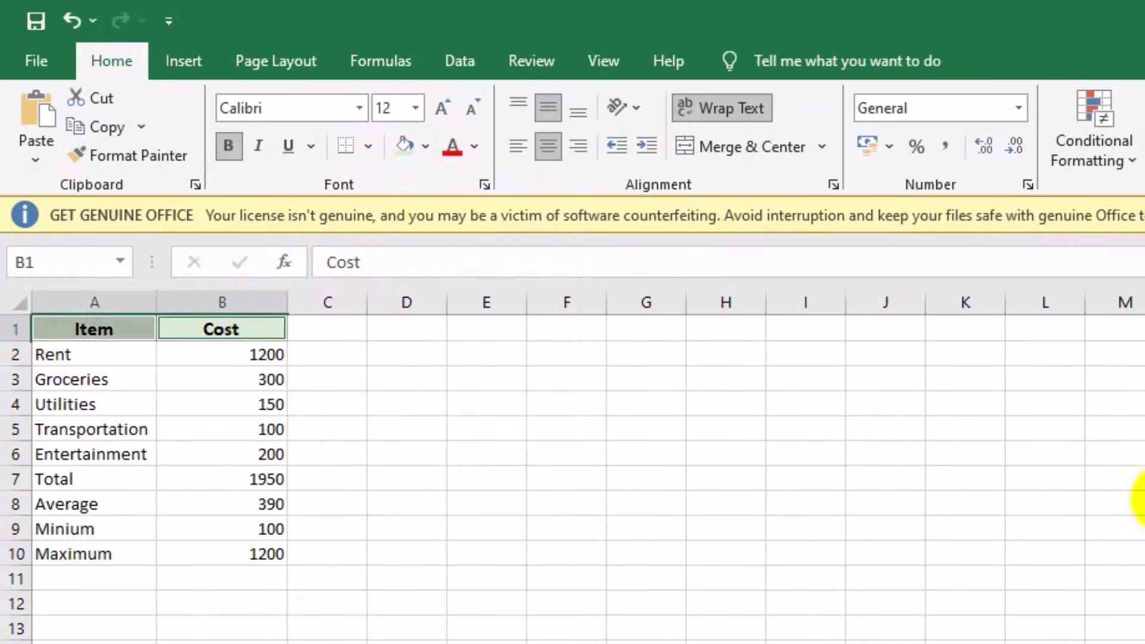
click(222, 404)
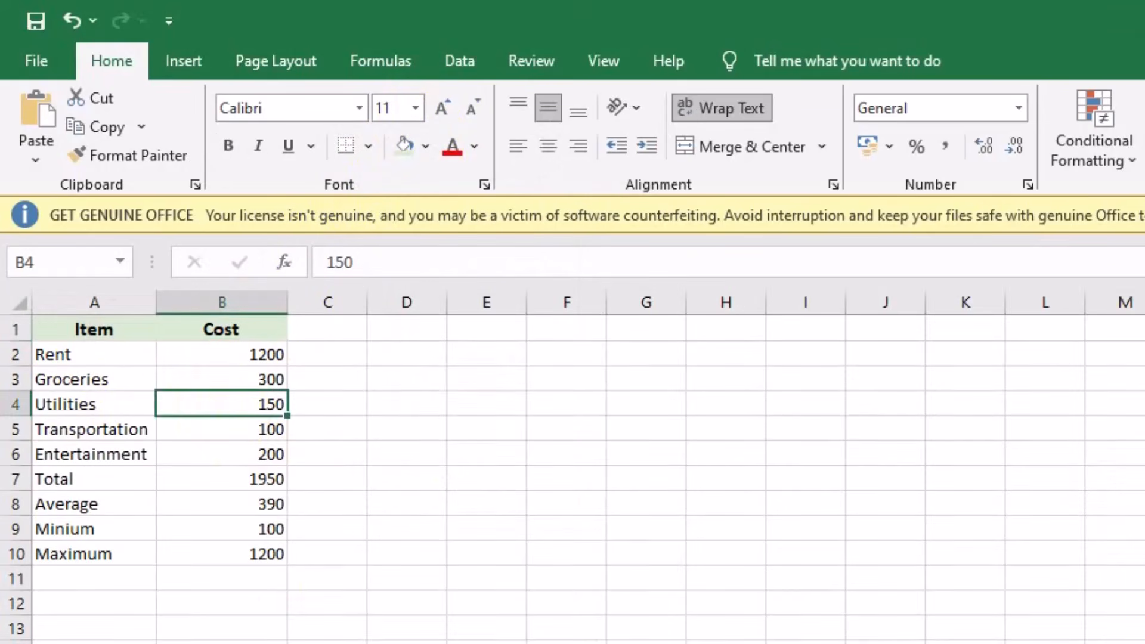
- Fill the summary rows A7:B10 with a custom light orange background colour
click(47, 480)
shift+click(246, 559)
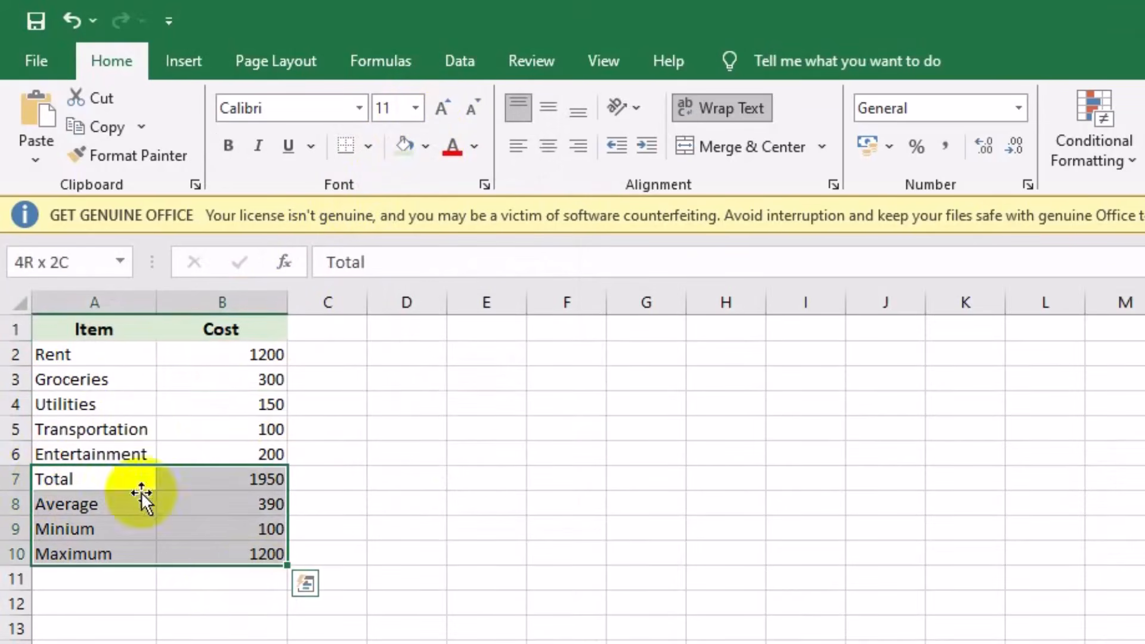
click(425, 146)
click(462, 572)
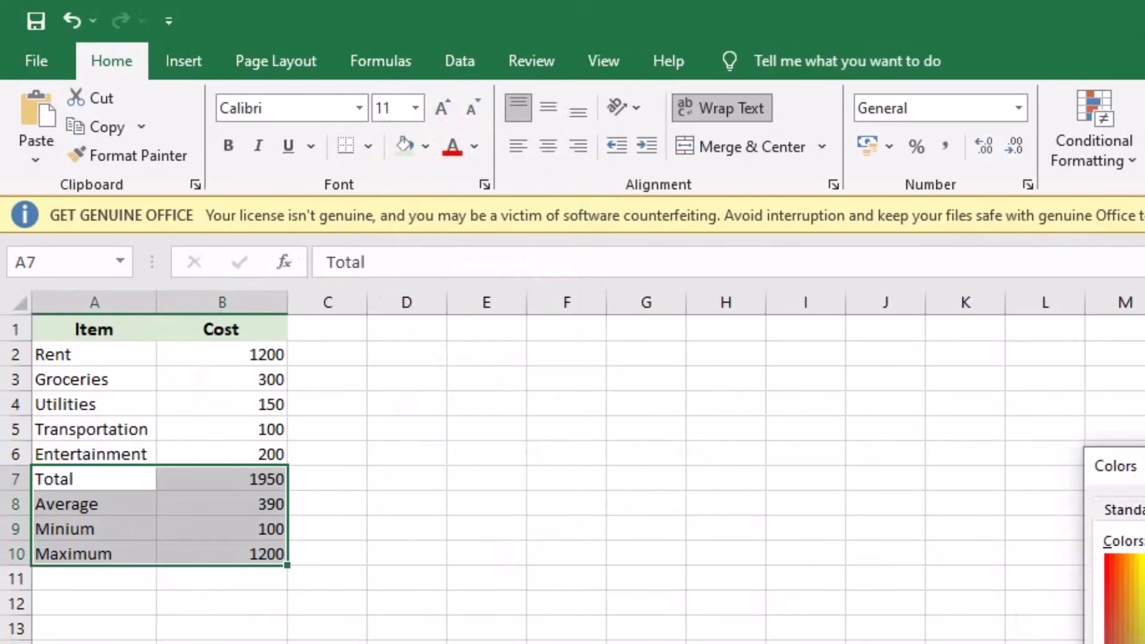
key(Return)
click(393, 553)
- Make the text of the summary rows A7:B10 bold
click(53, 478)
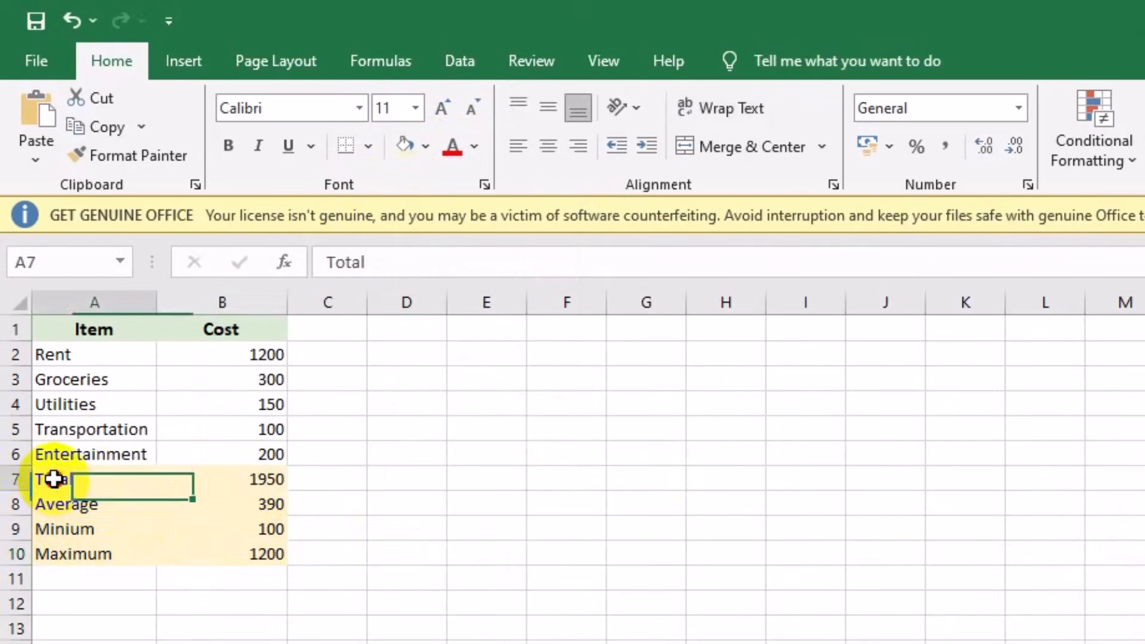
shift+click(247, 559)
click(228, 146)
click(327, 479)
- Center the contents of the whole table A1:B10 horizontally
click(78, 330)
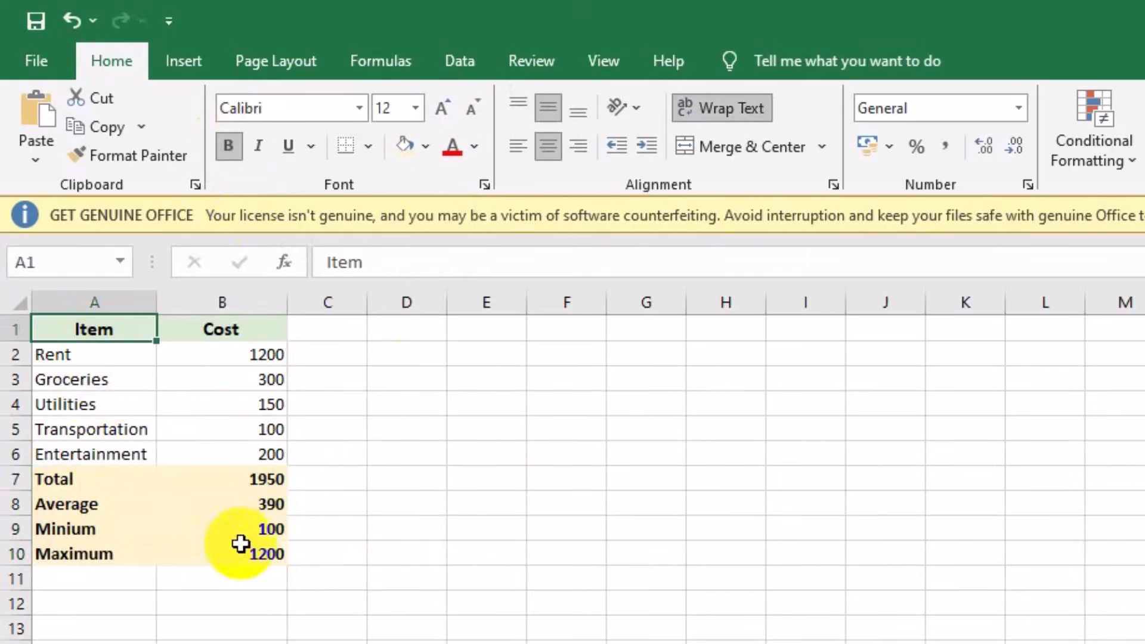
shift+click(240, 543)
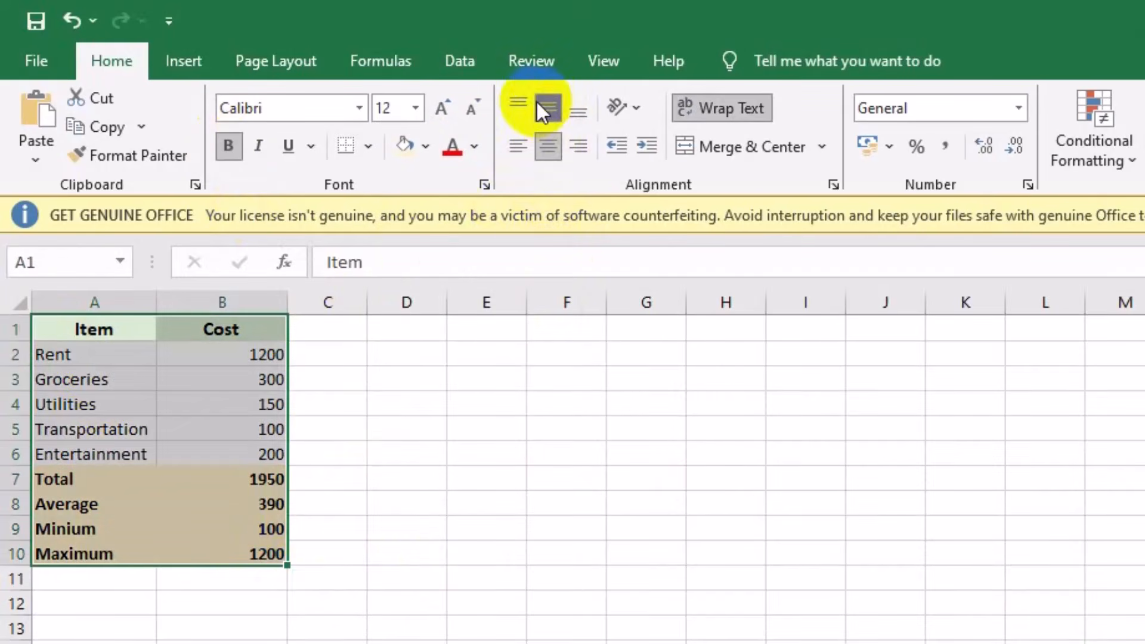
click(545, 150)
click(545, 150)
click(313, 404)
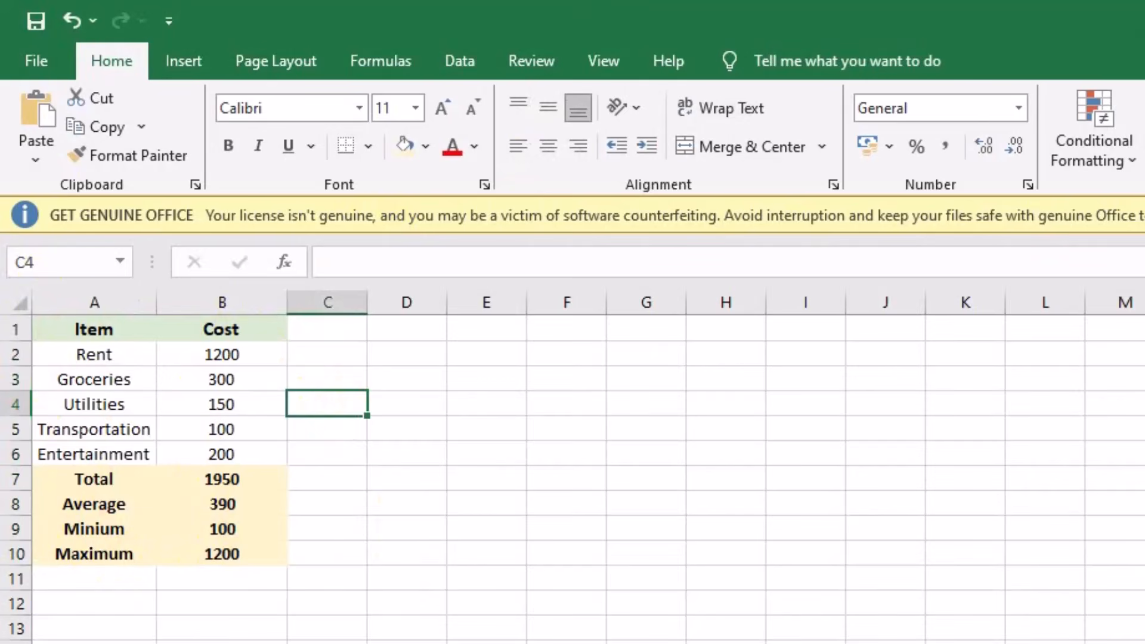
click(128, 484)
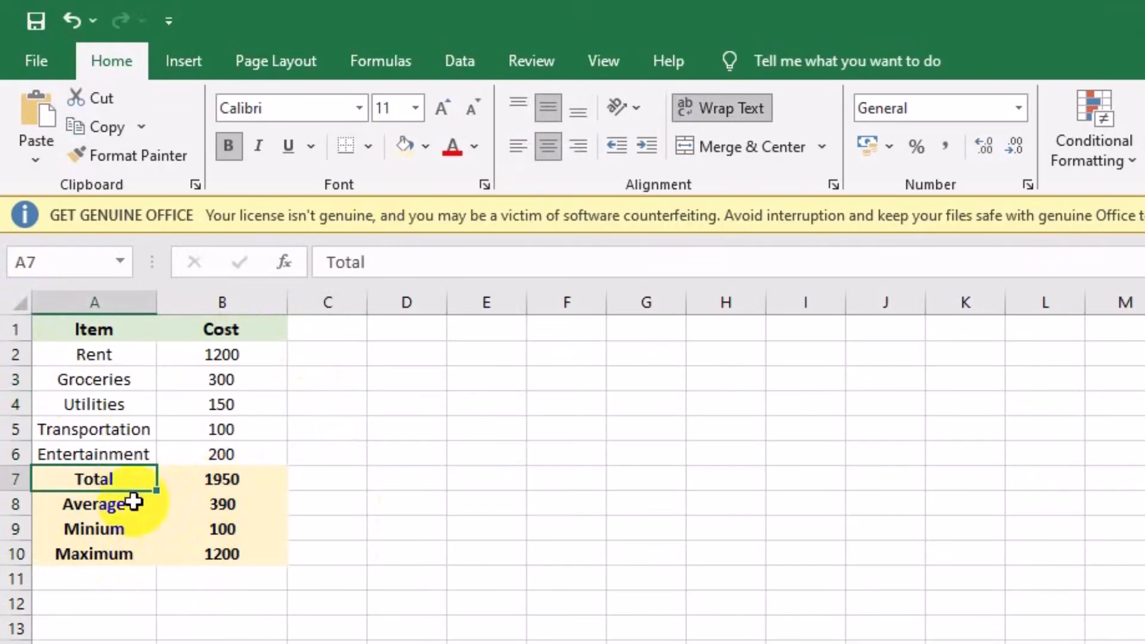
click(80, 512)
click(109, 531)
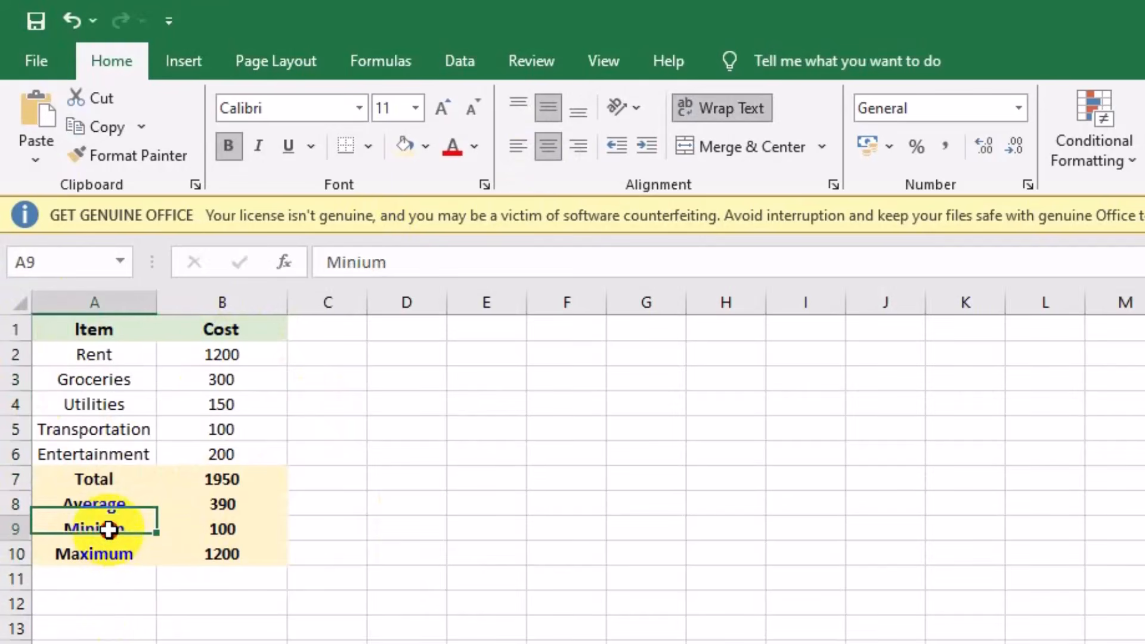
click(120, 561)
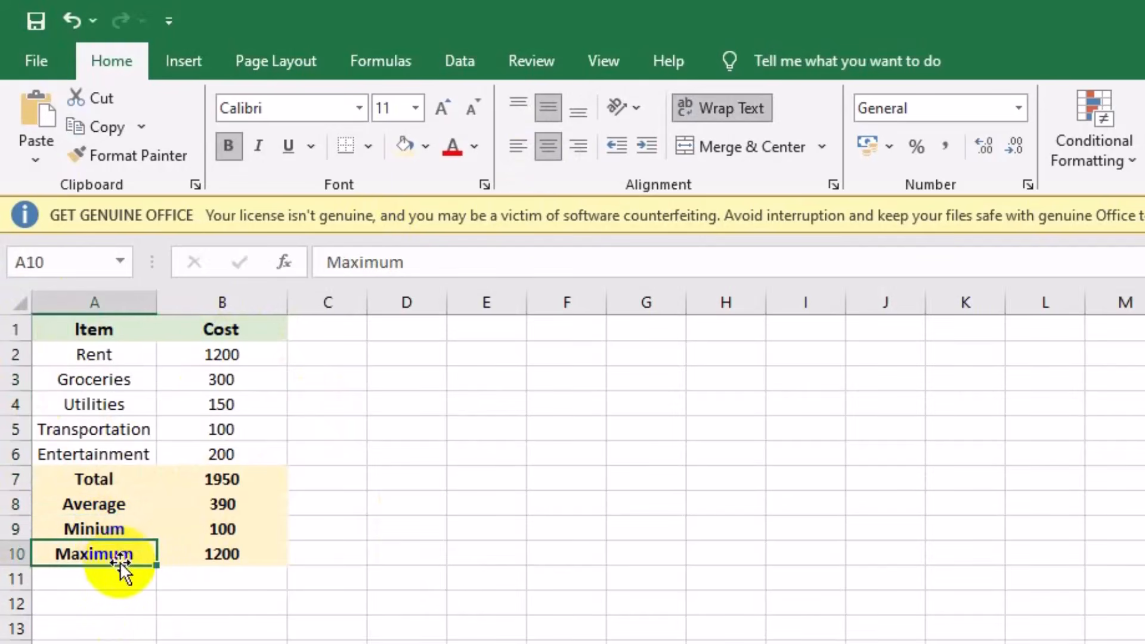
click(205, 551)
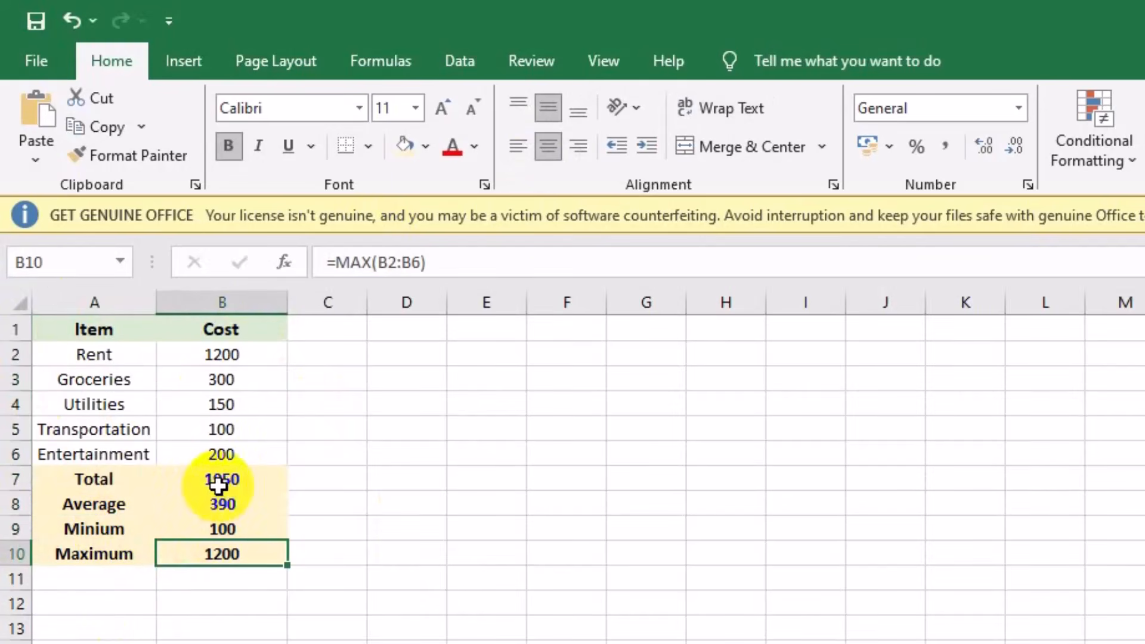